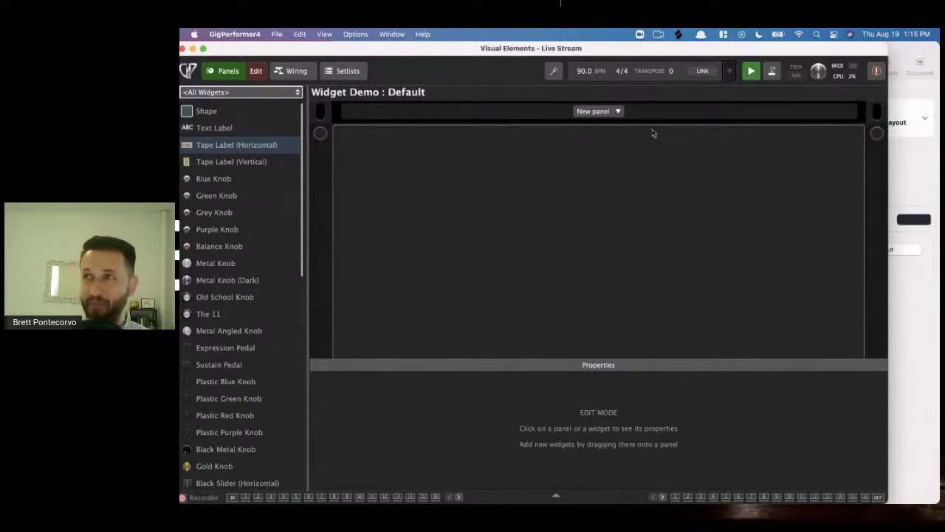
- Add a new 4U panel to the Widget Demo rackspace
click(614, 112)
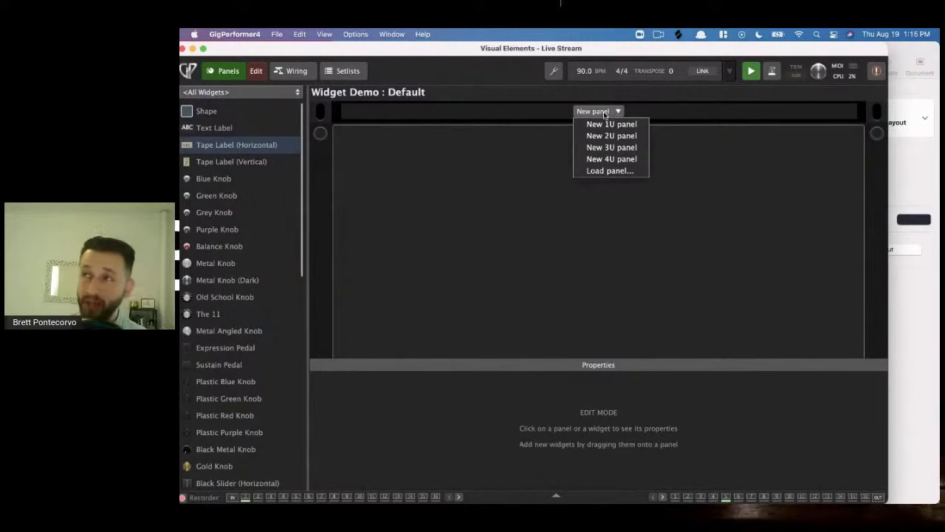
click(612, 159)
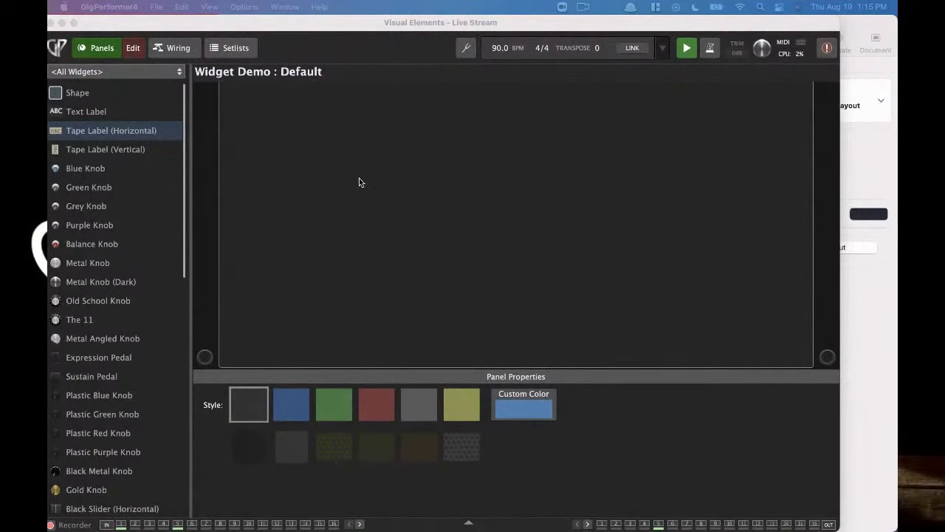
- Try the blue, green, red and grey styles on the new panel, plus a brighter blue custom color
click(282, 409)
click(341, 412)
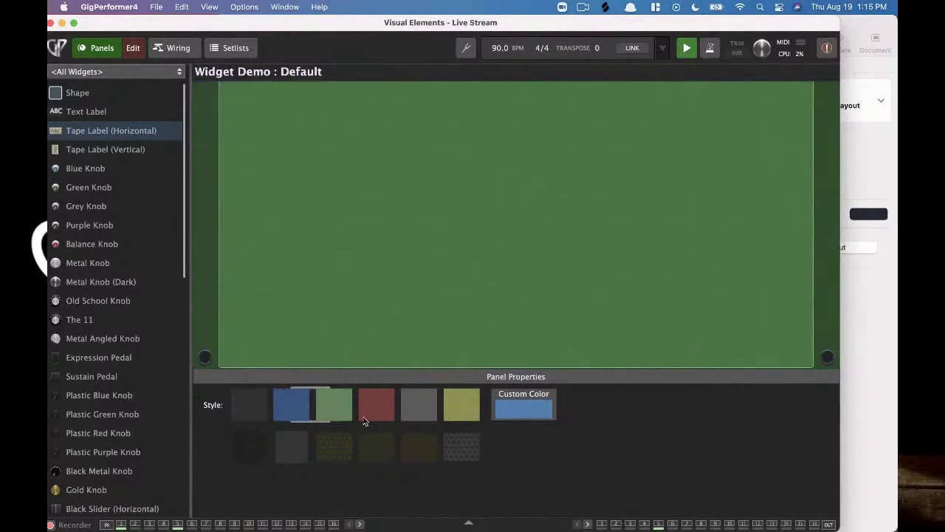
click(376, 412)
click(414, 410)
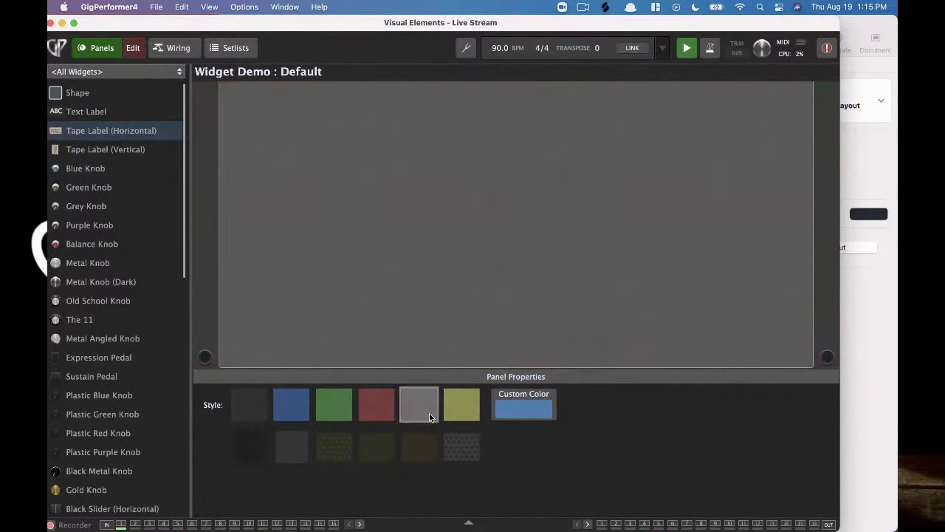
click(512, 412)
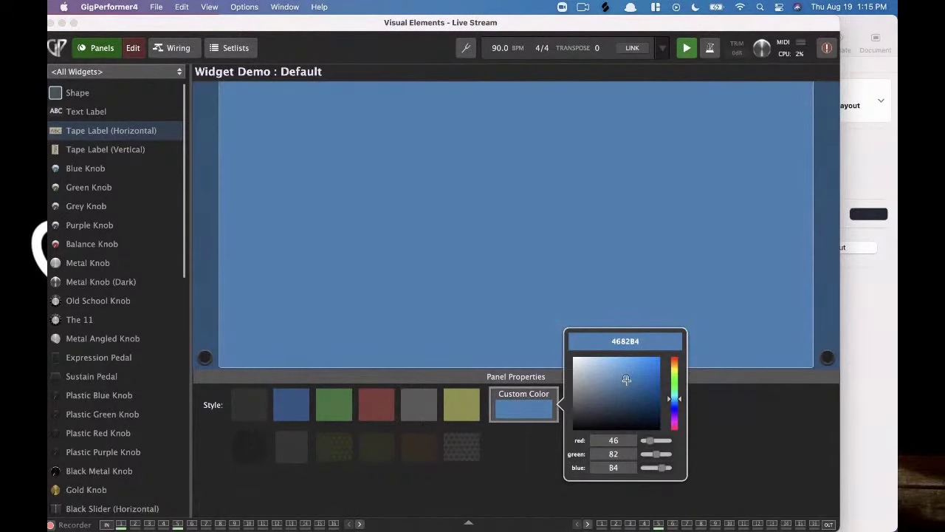
drag(626, 380, 645, 376)
- Try the textured and perforated styles on the 4U panel and apply the black textured one
click(255, 442)
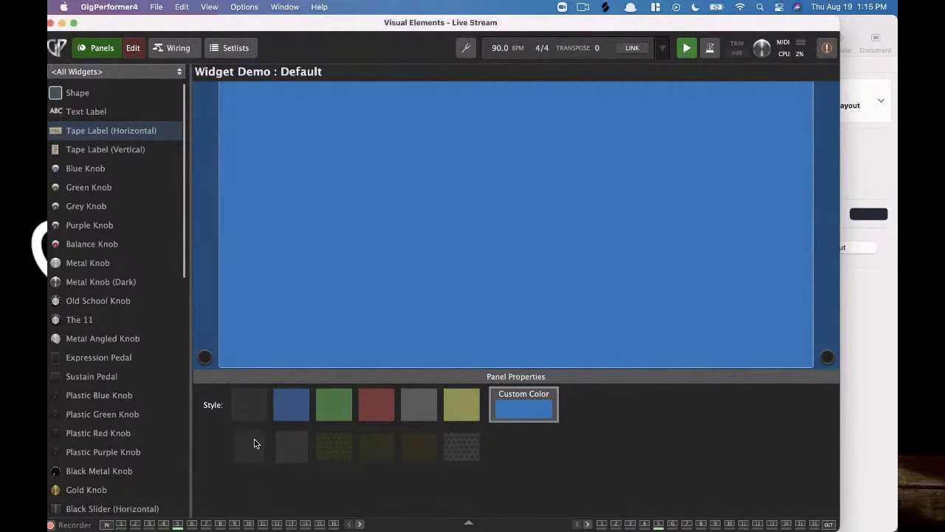
click(292, 448)
click(334, 451)
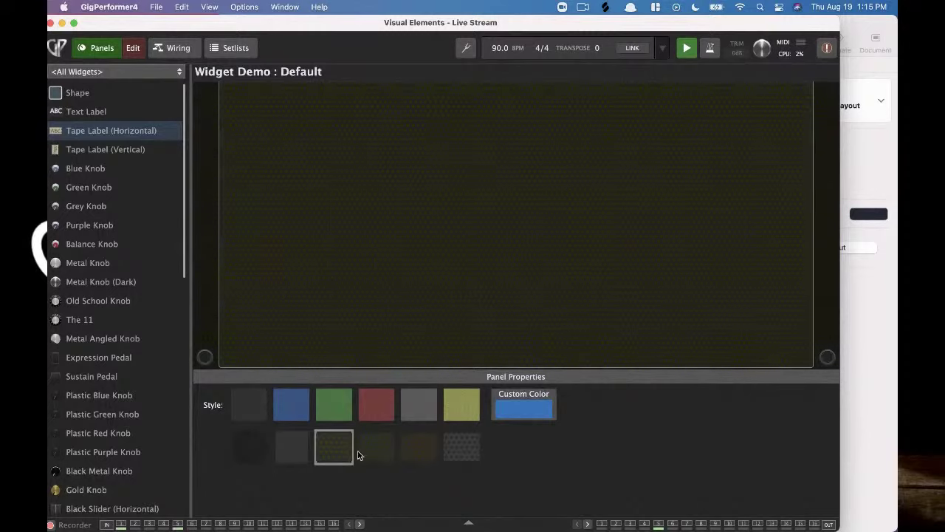
click(427, 458)
click(462, 448)
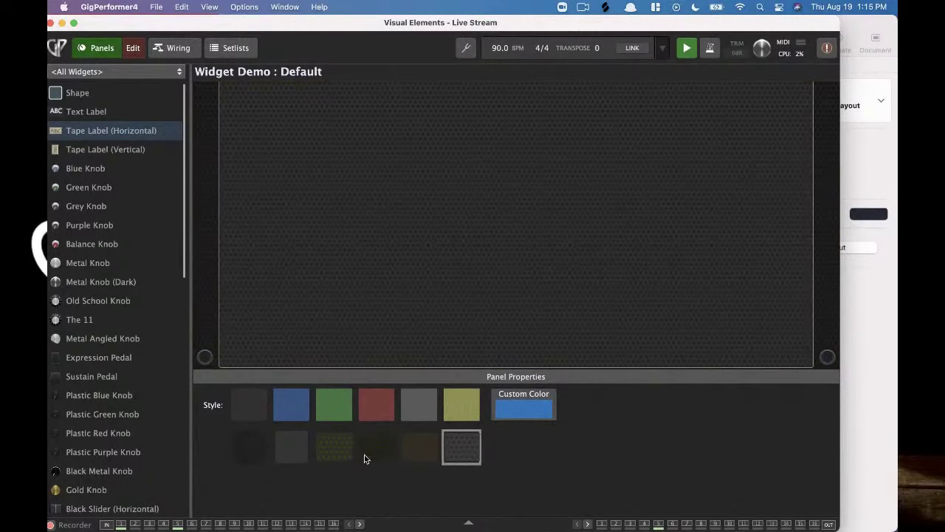
click(367, 454)
click(255, 451)
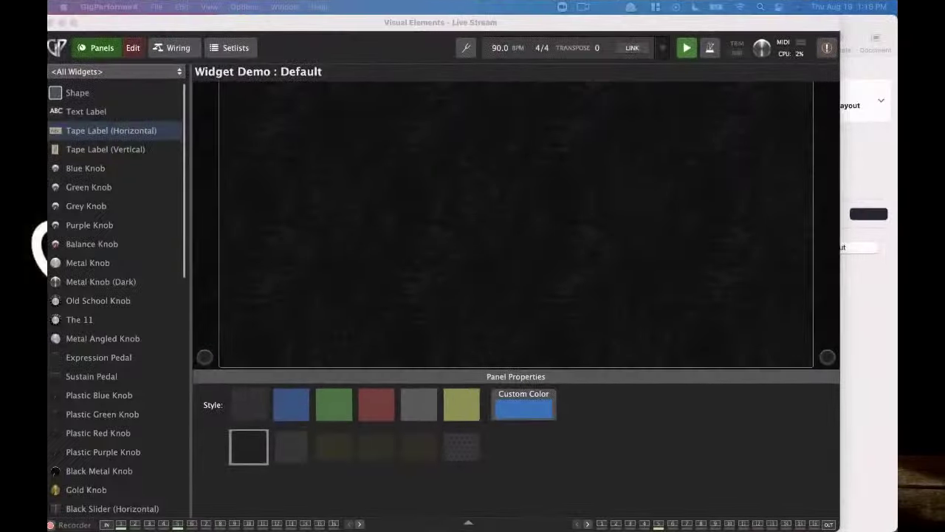
- Move the black textured 4U panel up above the empty panel
right_click(453, 201)
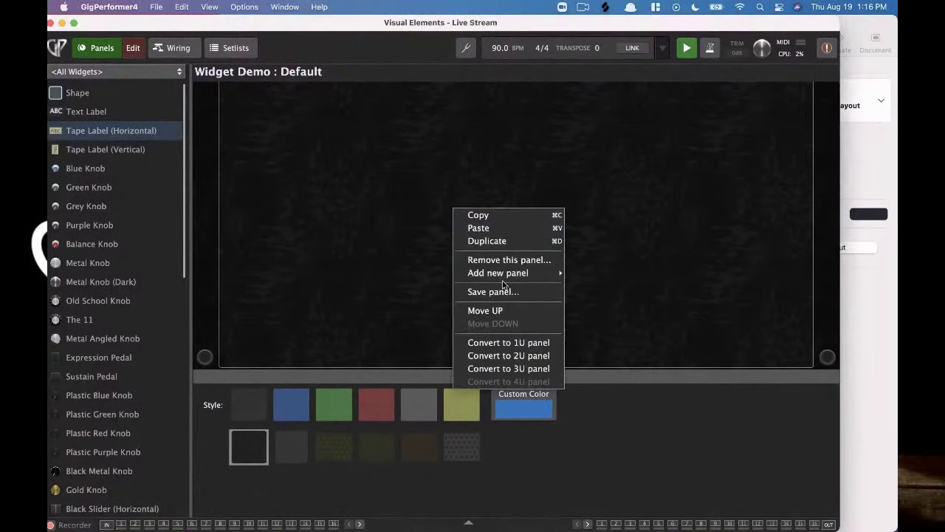
mouse_move(500, 280)
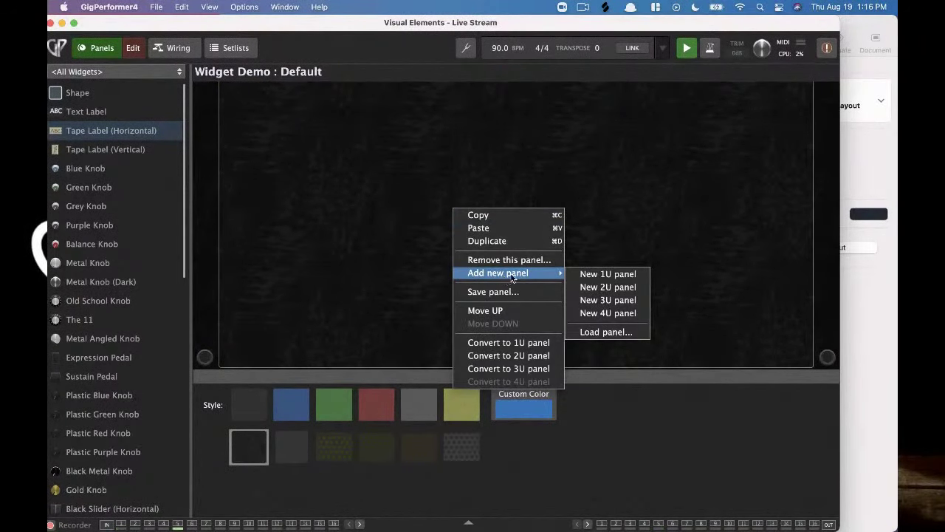
click(538, 311)
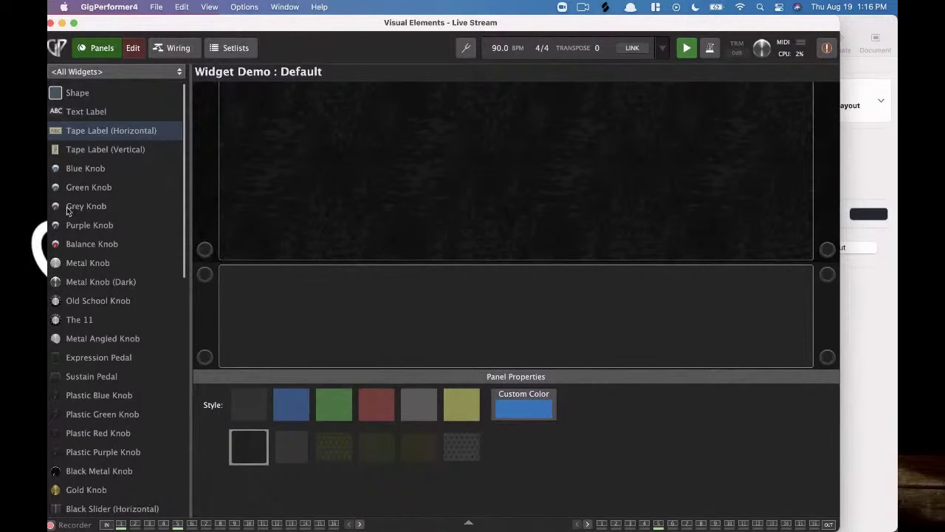
- Look through the full list of widgets and the widgets in the Buttons and Decorations categories
scroll(122, 213, down, 10)
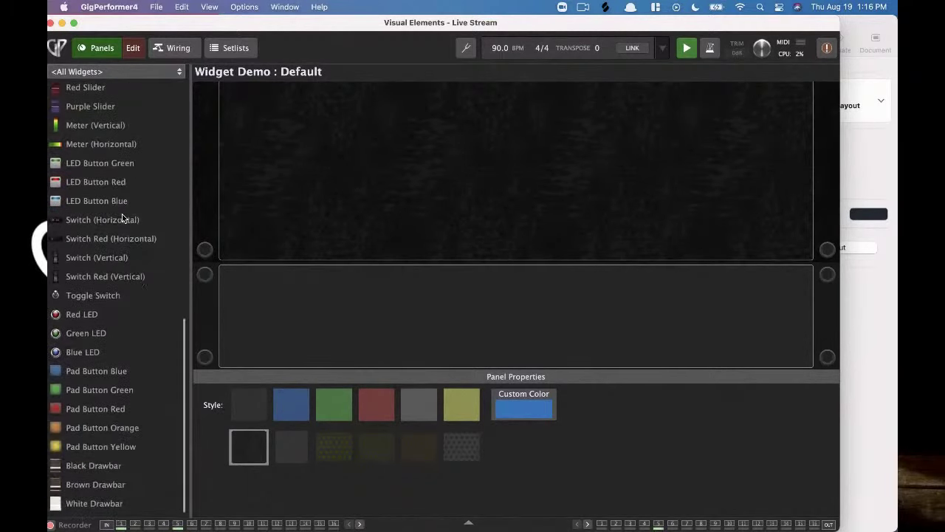
scroll(122, 213, up, 10)
scroll(116, 245, down, 2)
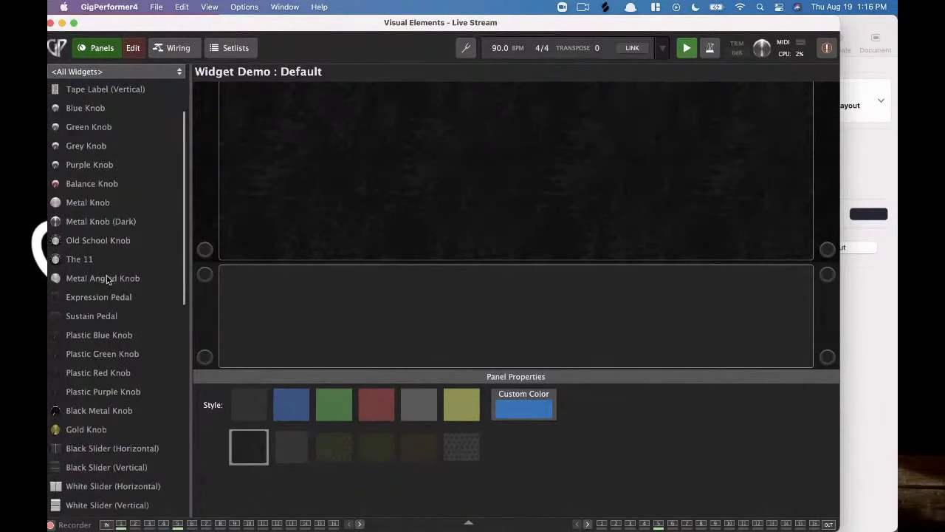
scroll(107, 278, down, 2)
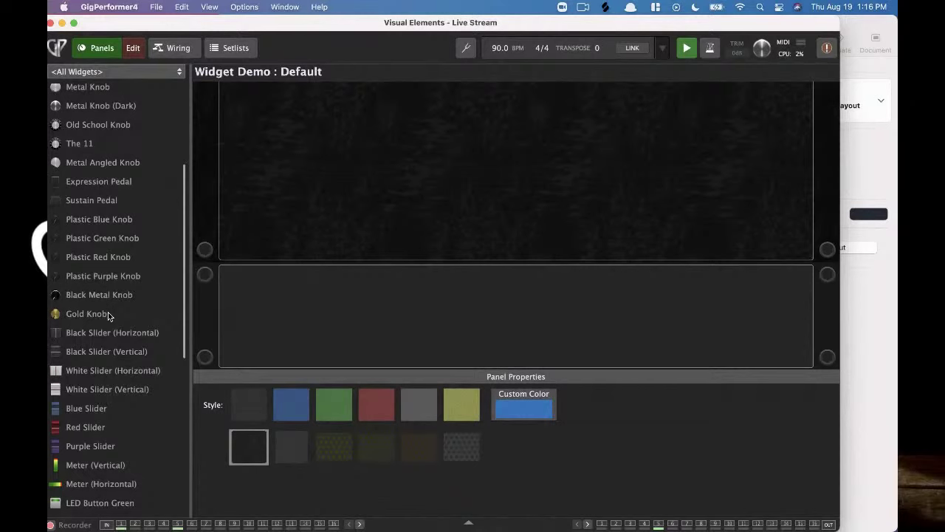
scroll(109, 316, up, 5)
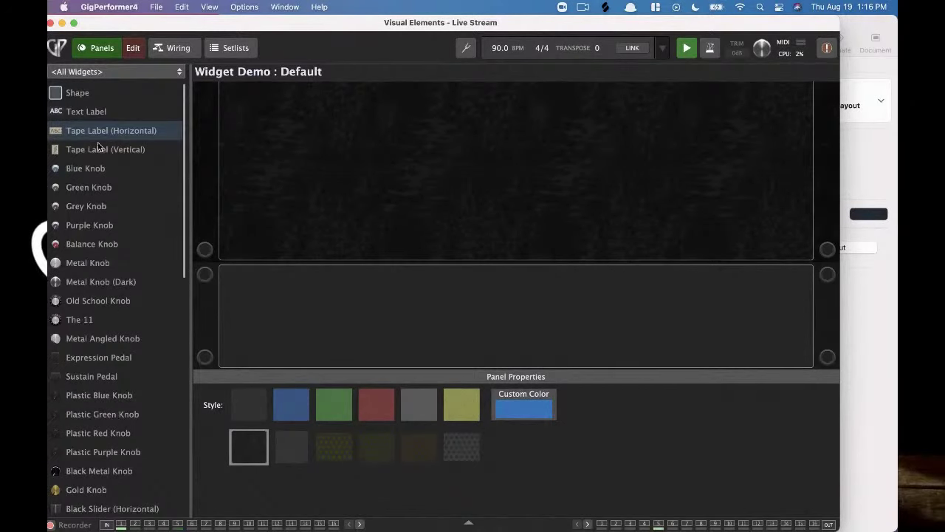
click(128, 72)
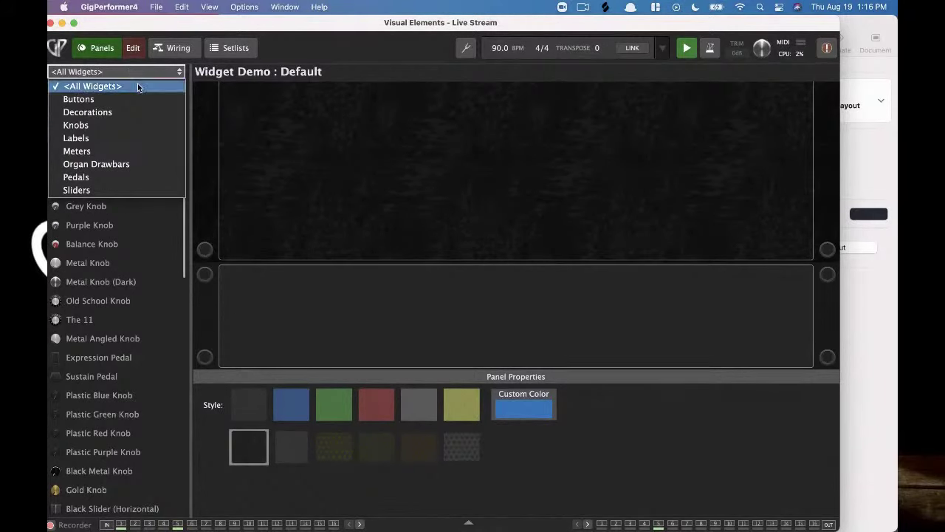
click(98, 100)
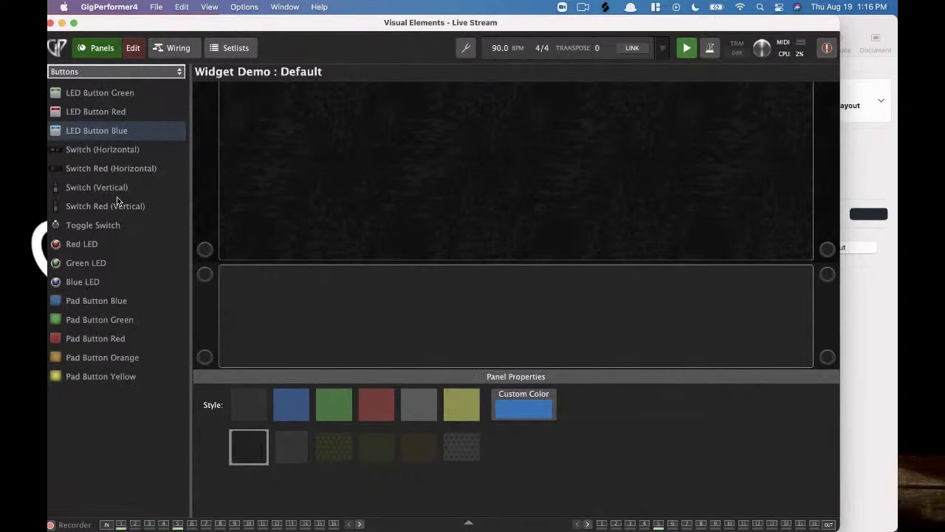
click(140, 71)
click(136, 111)
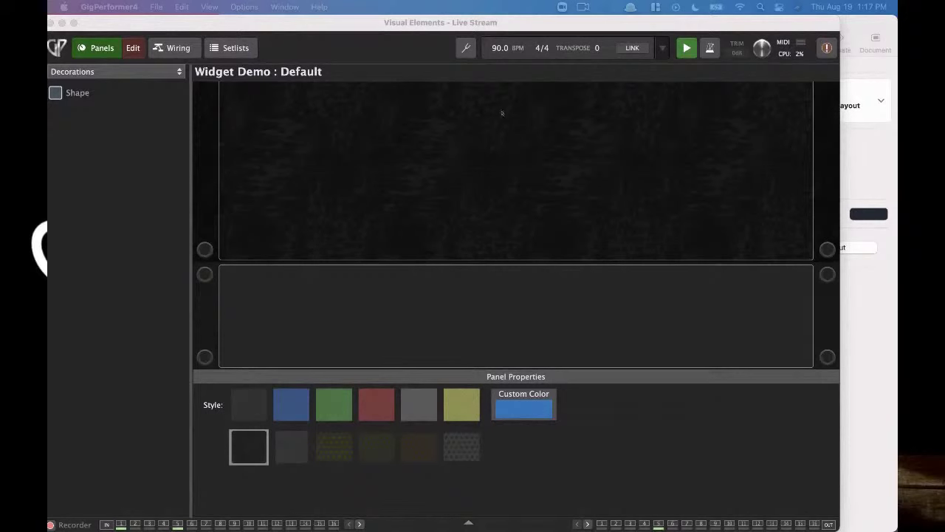
- Place The 11 knob from the Knobs category on the black textured panel, enlarge it, and delete it again
click(155, 73)
click(134, 123)
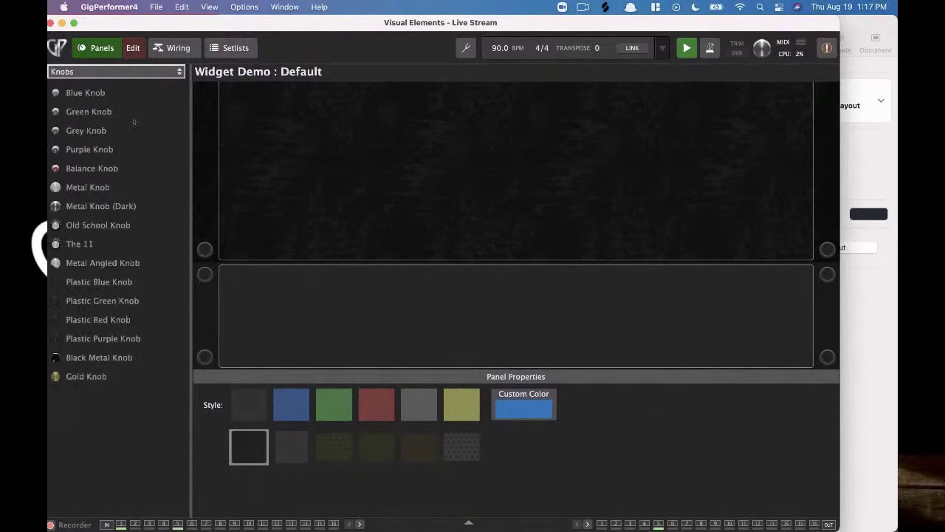
drag(79, 244, 390, 89)
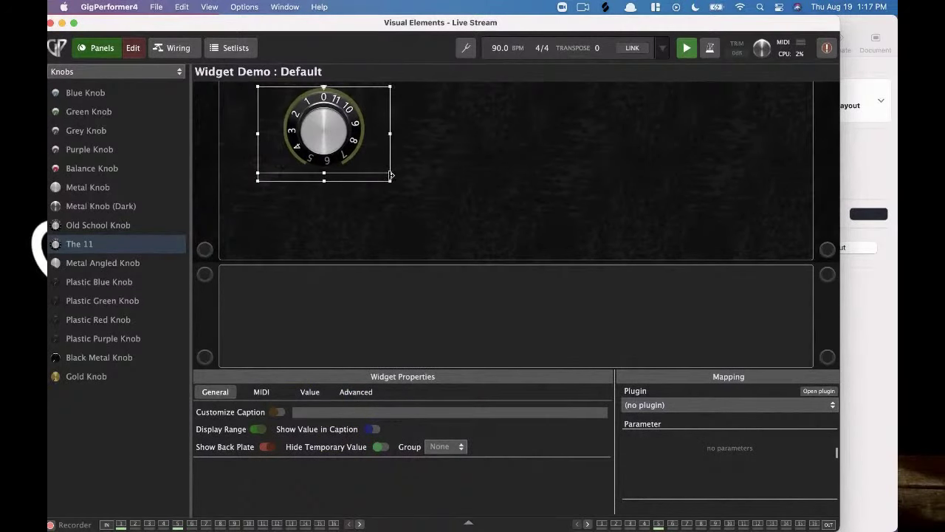
drag(389, 173, 392, 218)
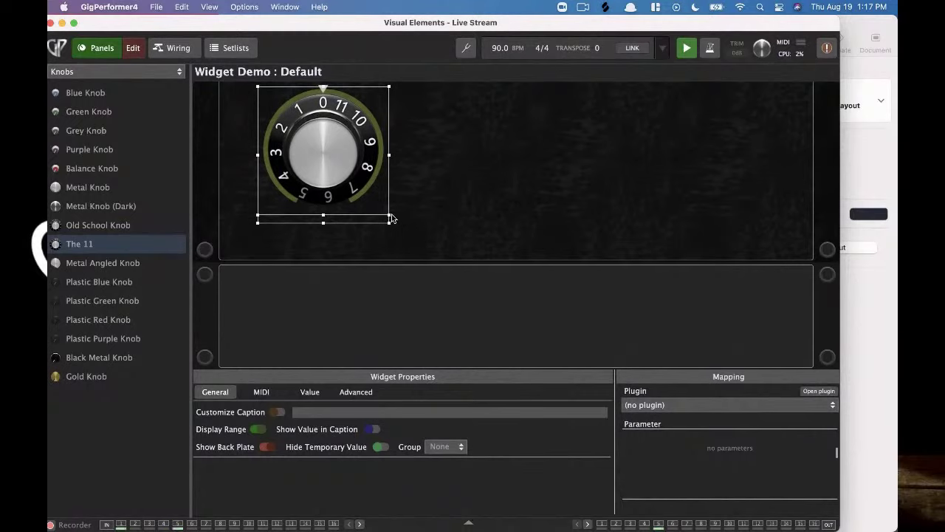
key(BackSpace)
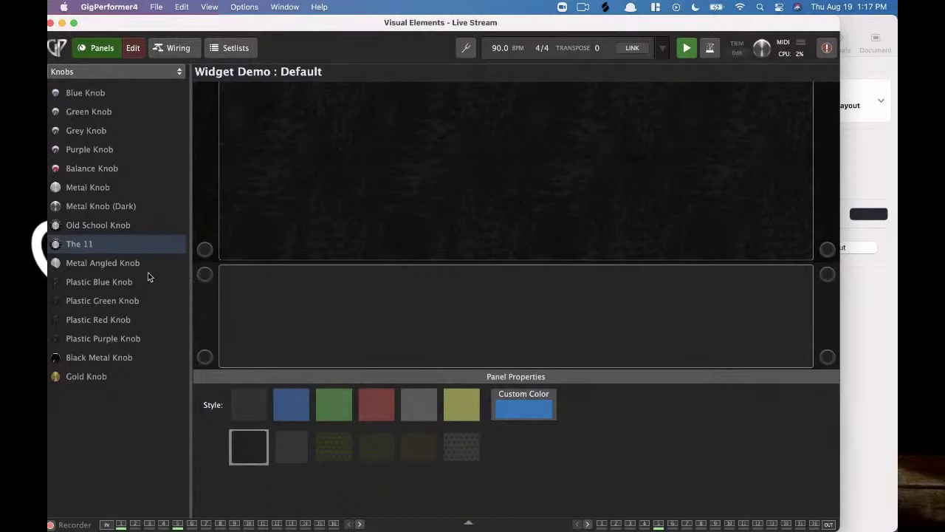
- Place a set of nine organ drawbars on the black textured panel and delete the whole set again
click(131, 71)
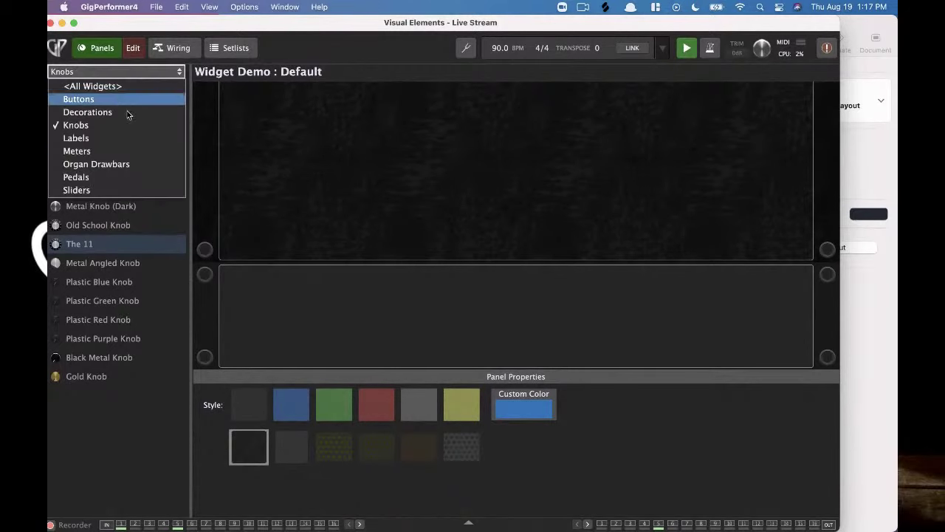
click(126, 163)
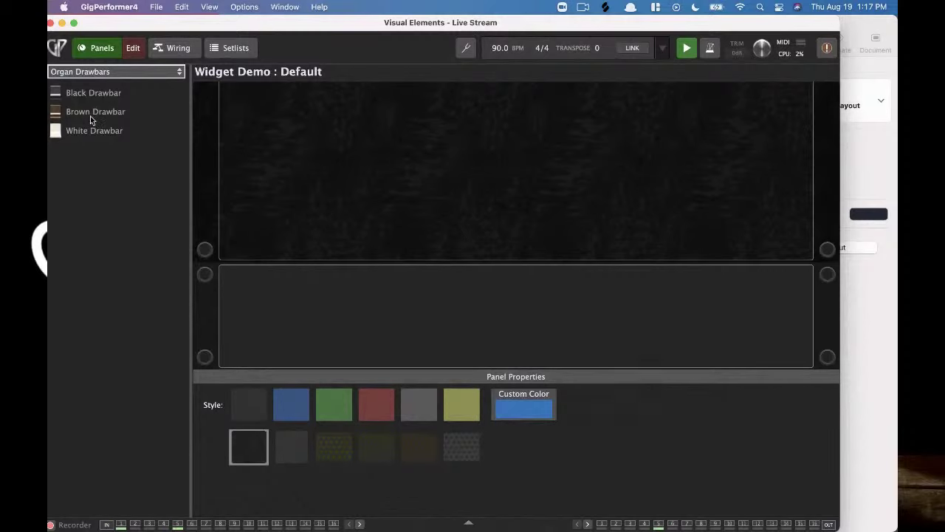
drag(90, 116, 368, 150)
click(270, 162)
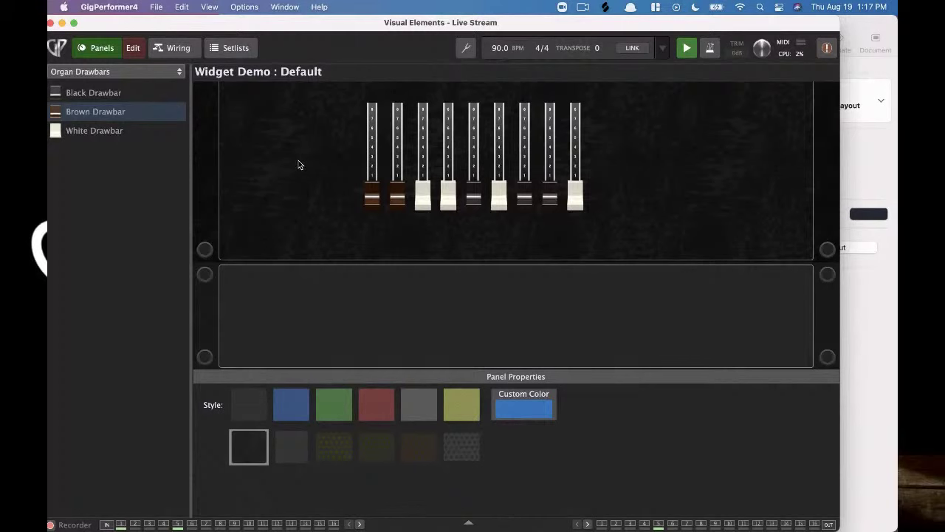
drag(625, 193, 297, 205)
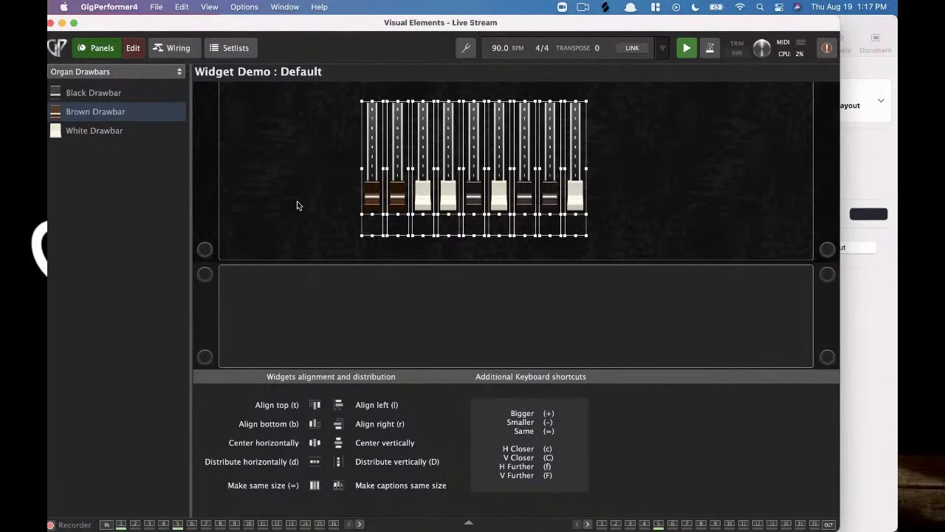
key(BackSpace)
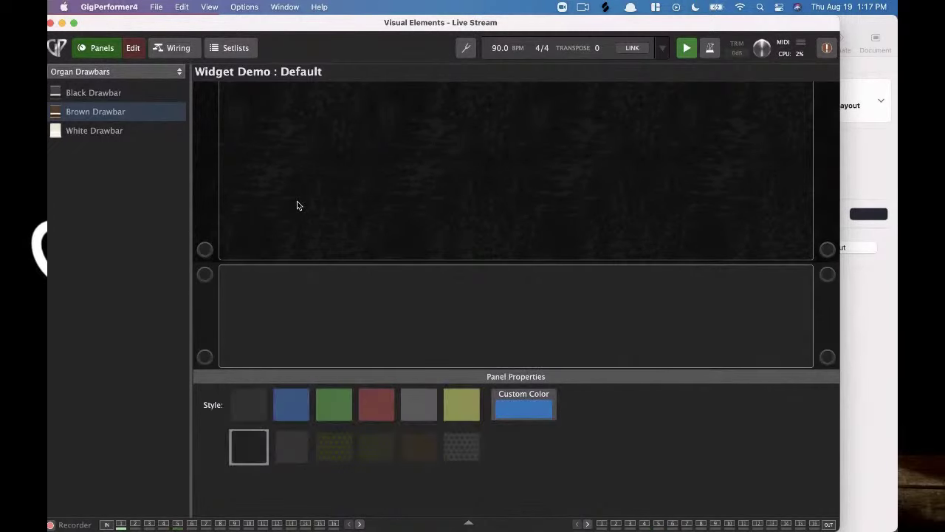
- View the Pedals widget category and return the widget list to all widgets
click(154, 73)
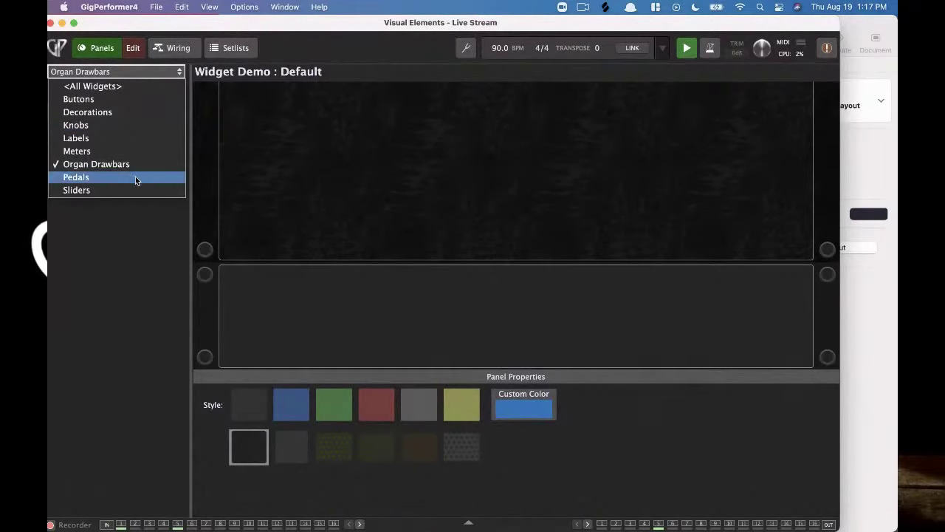
click(135, 177)
click(145, 74)
click(138, 86)
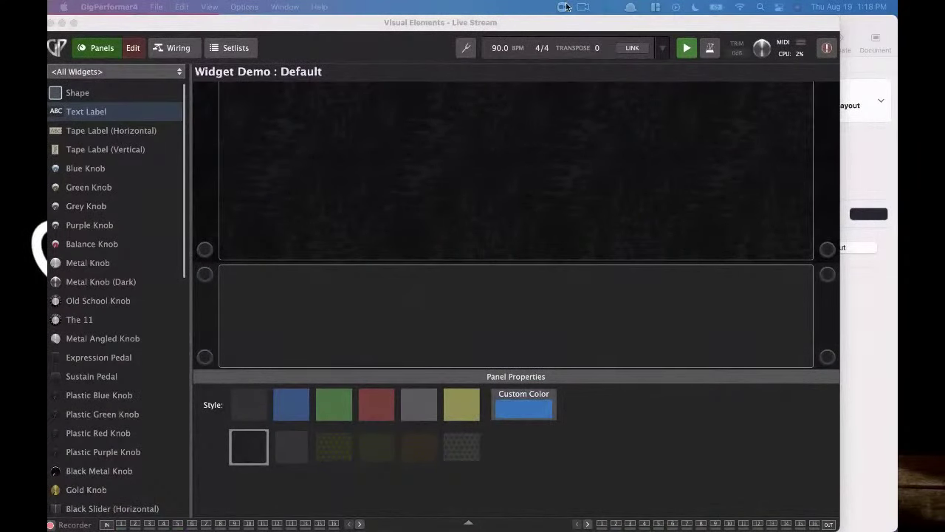
- Enlarge the program window and, in the wiring view, move the Audio Mixer (8ch) block above the Audio Out block
double_click(527, 25)
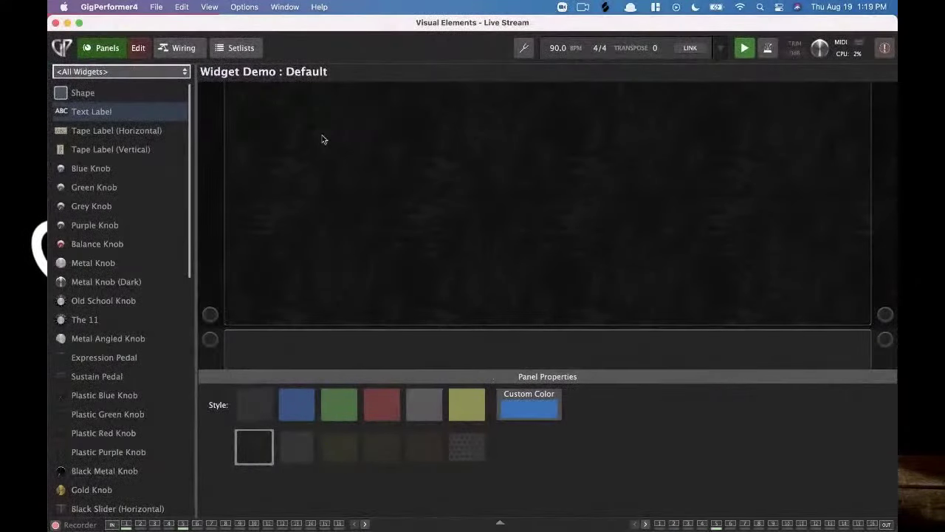
click(177, 50)
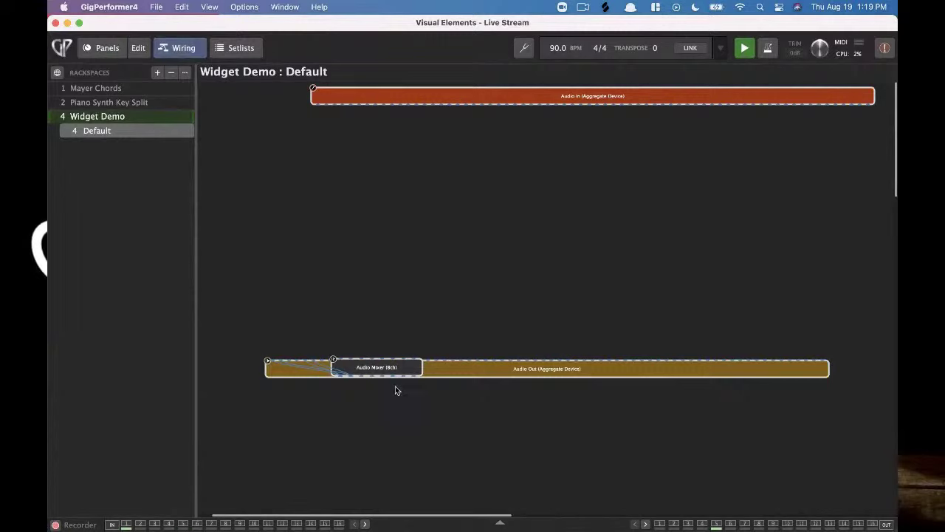
drag(395, 373, 340, 299)
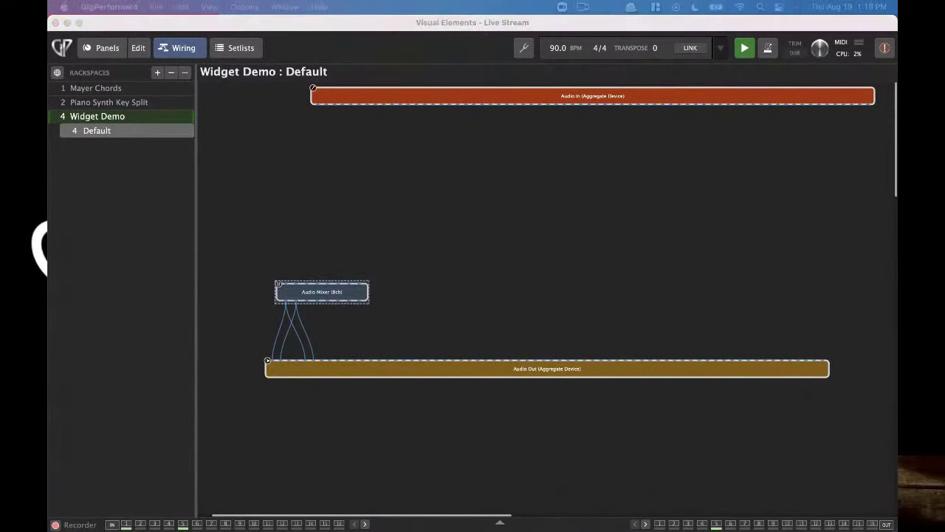
- Open the Audio Mixer (8ch) window to examine its channel controls, and close it
double_click(322, 291)
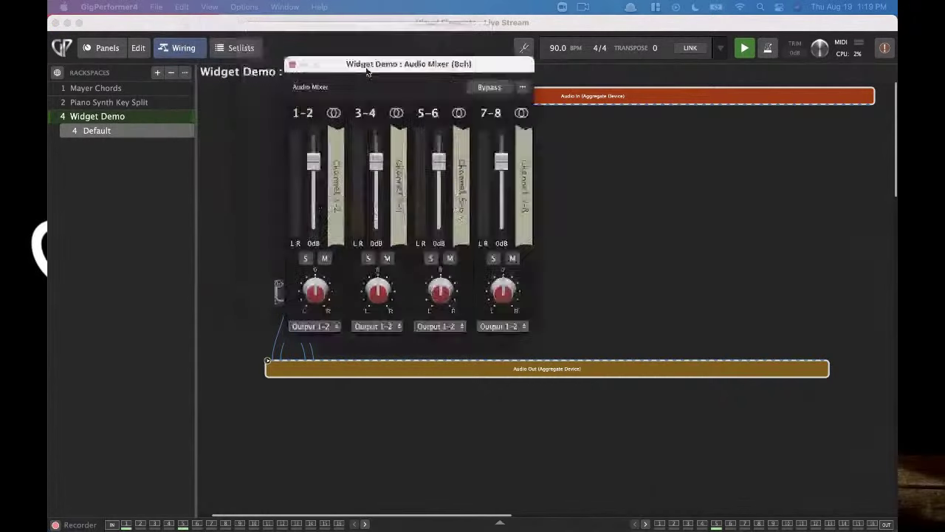
drag(300, 63, 436, 140)
click(430, 148)
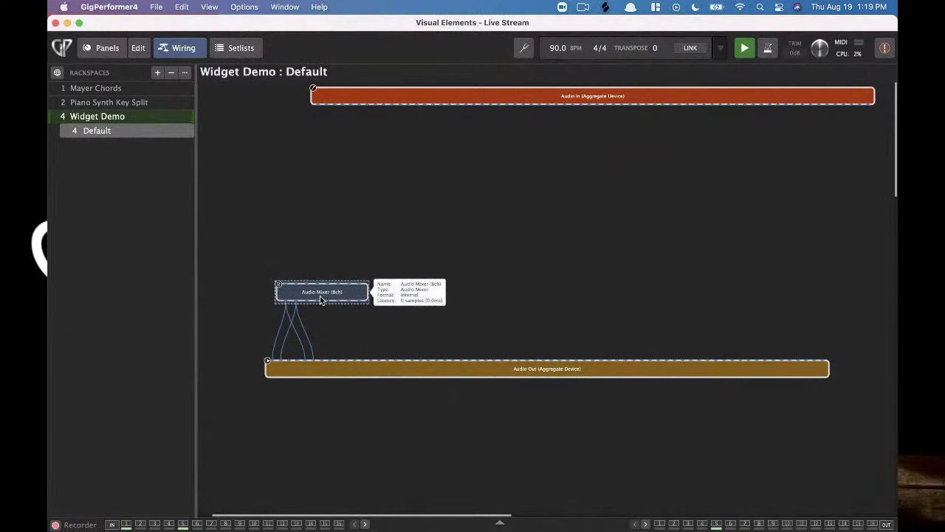
- Shift the Audio Mixer block slightly down, insert a MIDI In (OMNI) block and place it below Audio In
mouse_move(321, 299)
mouse_down()
mouse_move(313, 307)
mouse_move(321, 310)
mouse_up()
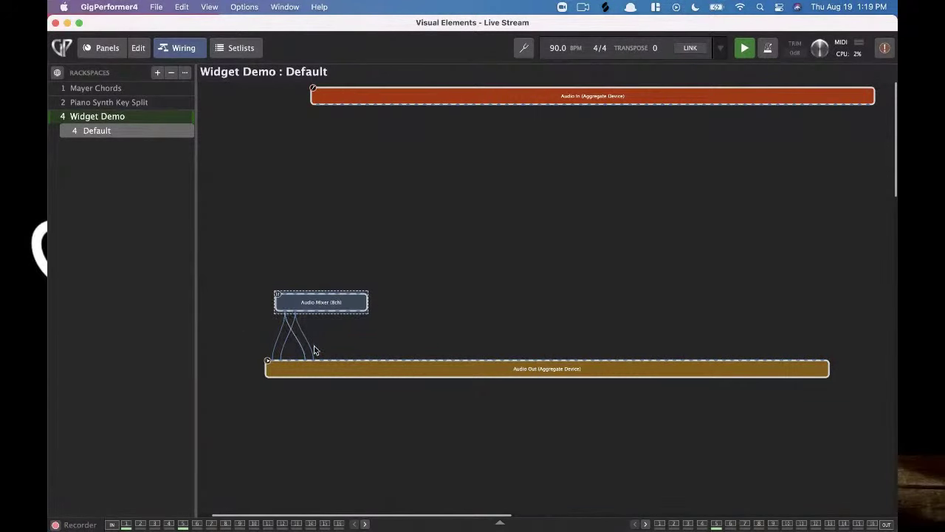
key(super+i)
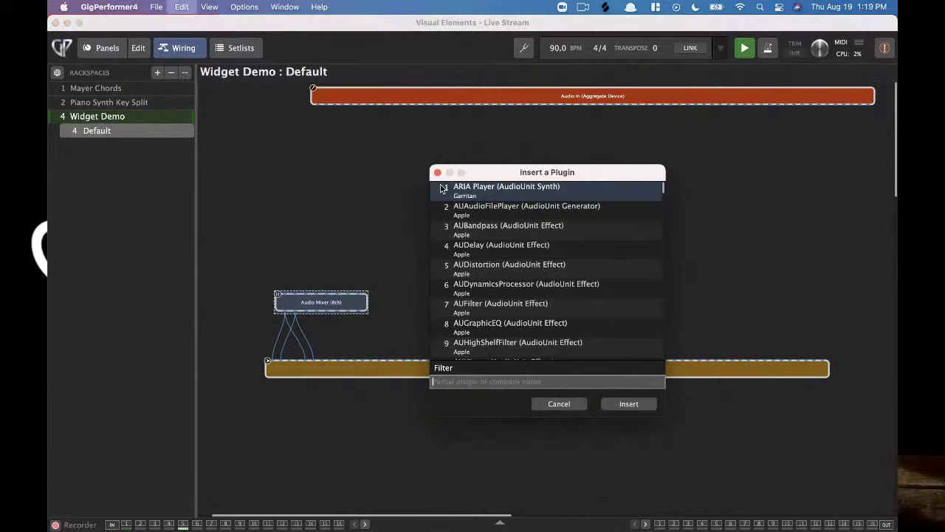
text(omni)
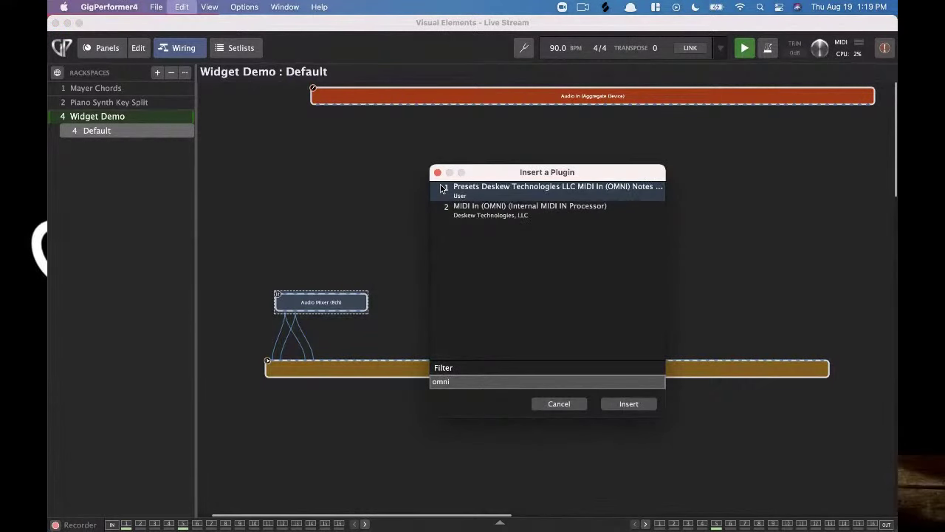
key(Down)
key(Return)
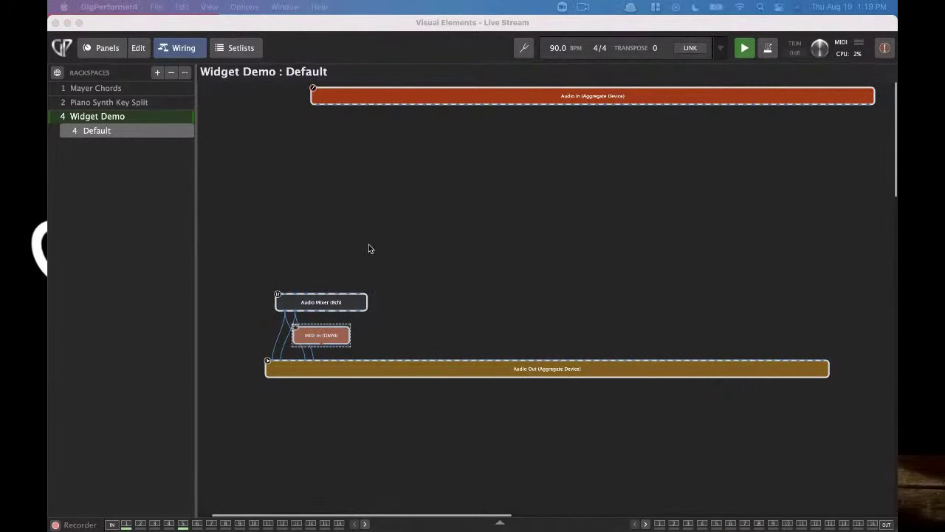
drag(333, 336, 340, 154)
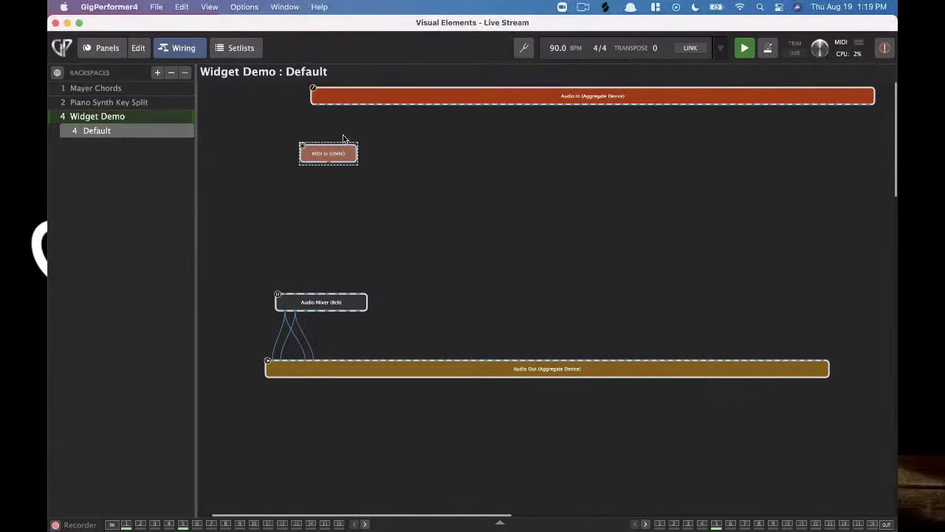
- Insert the Pigments VST3 synth below MIDI In (OMNI) and wire it from MIDI In into the first two Audio Mixer inputs
click(356, 221)
key(super+i)
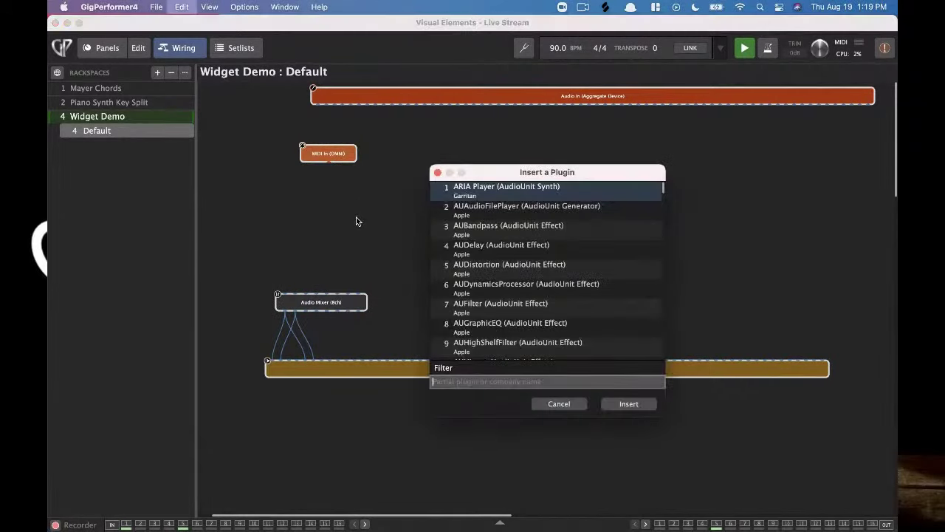
text(pigment)
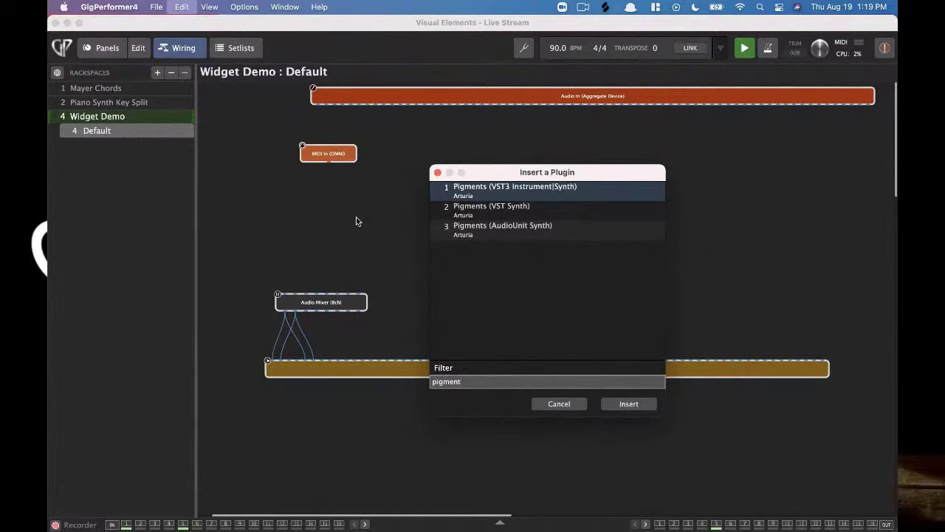
key(Return)
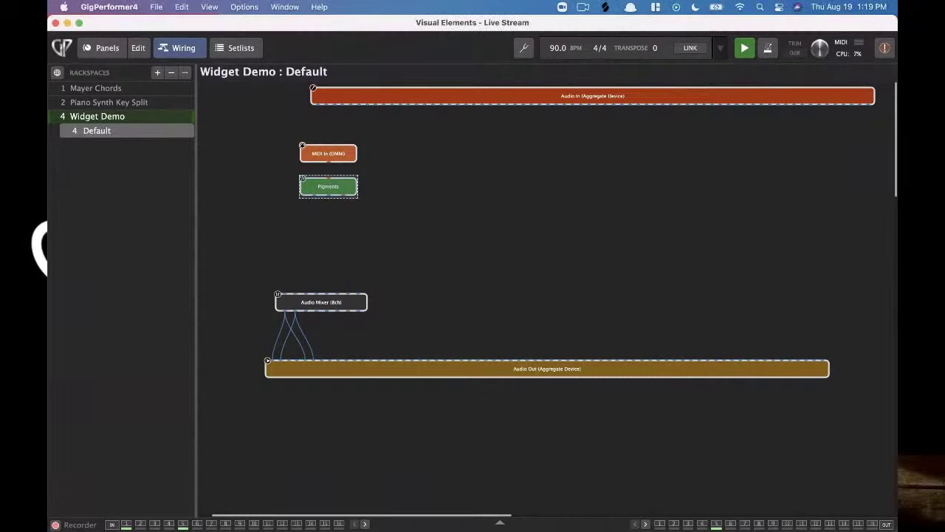
drag(324, 186, 322, 194)
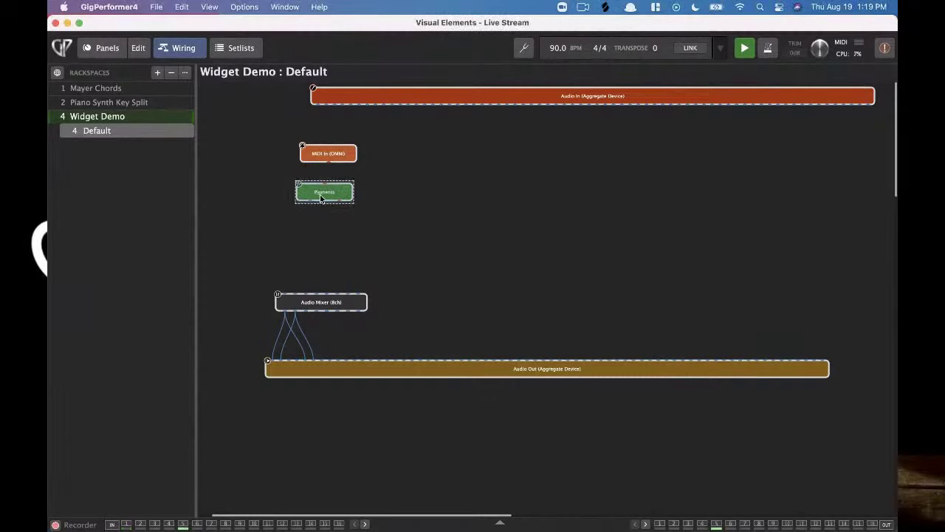
drag(328, 160, 315, 279)
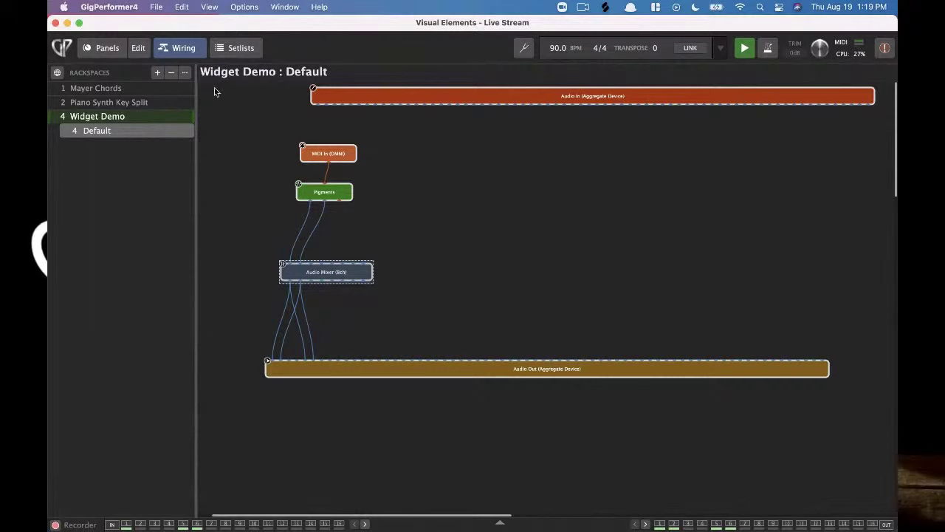
- Open the rackspace panels for editing and remove the uppermost plain dark grey 4U panel
click(138, 47)
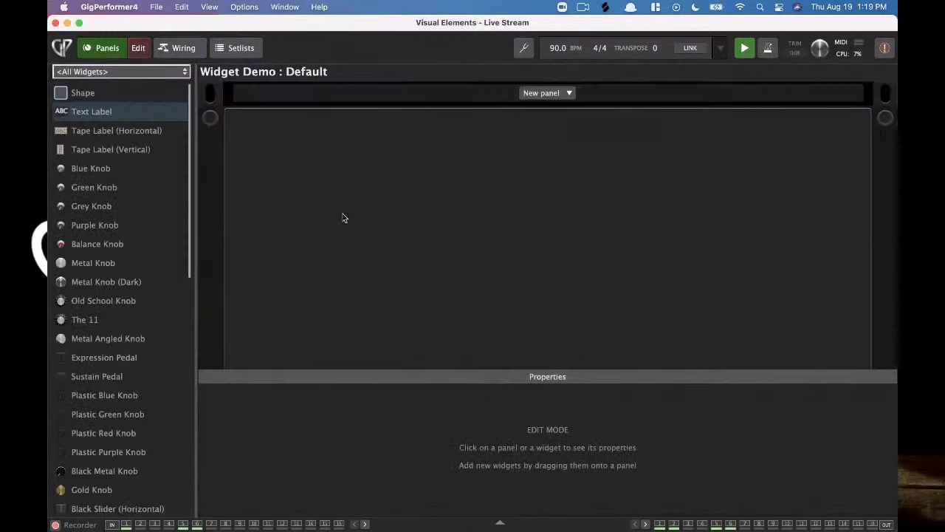
right_click(449, 264)
right_click(444, 262)
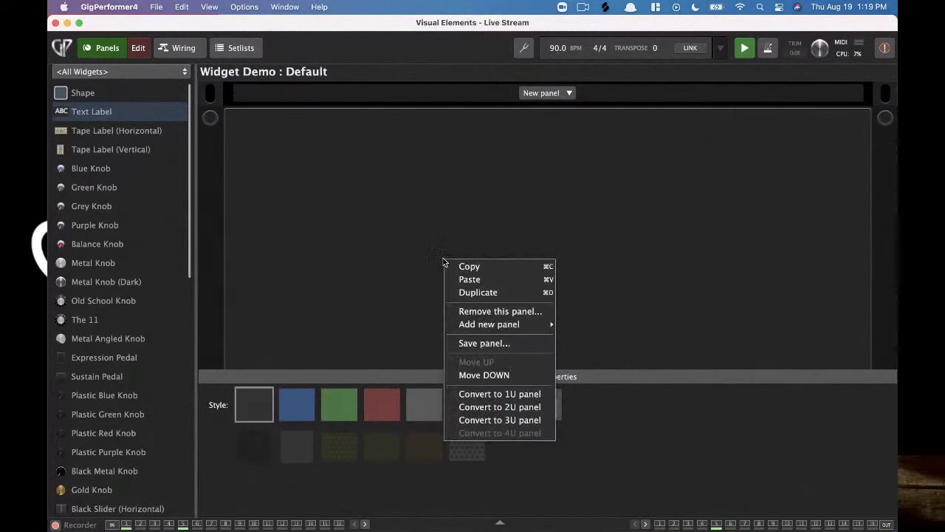
click(519, 311)
key(Return)
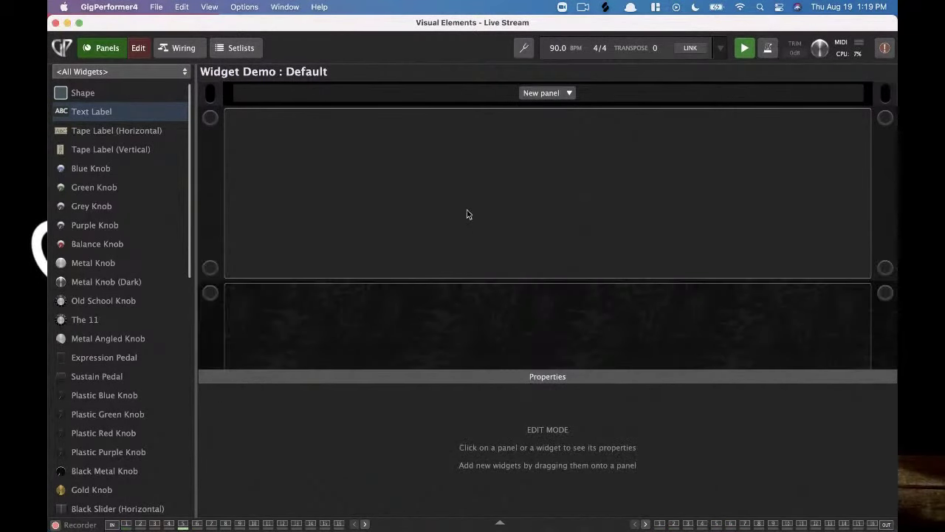
- Remove the plain dark grey 2U panel and the black textured 4U panel
right_click(470, 212)
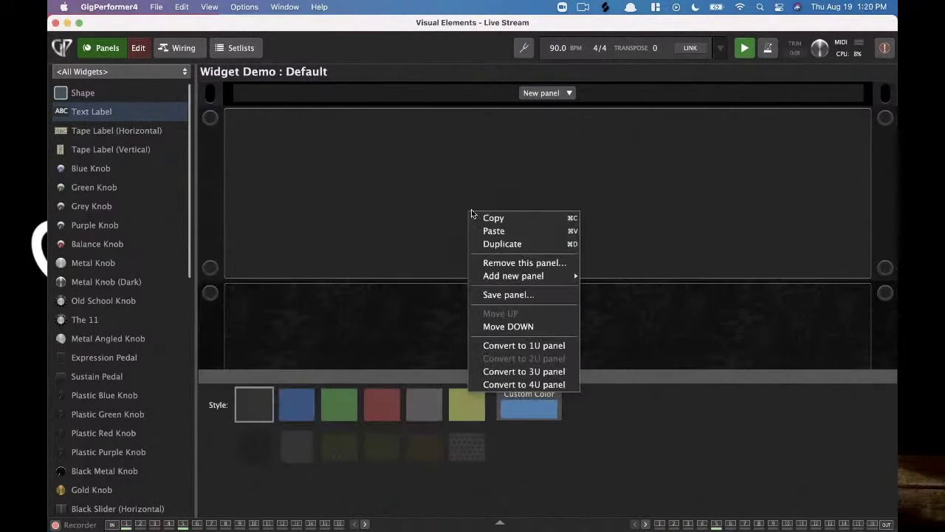
click(516, 264)
click(524, 222)
right_click(499, 253)
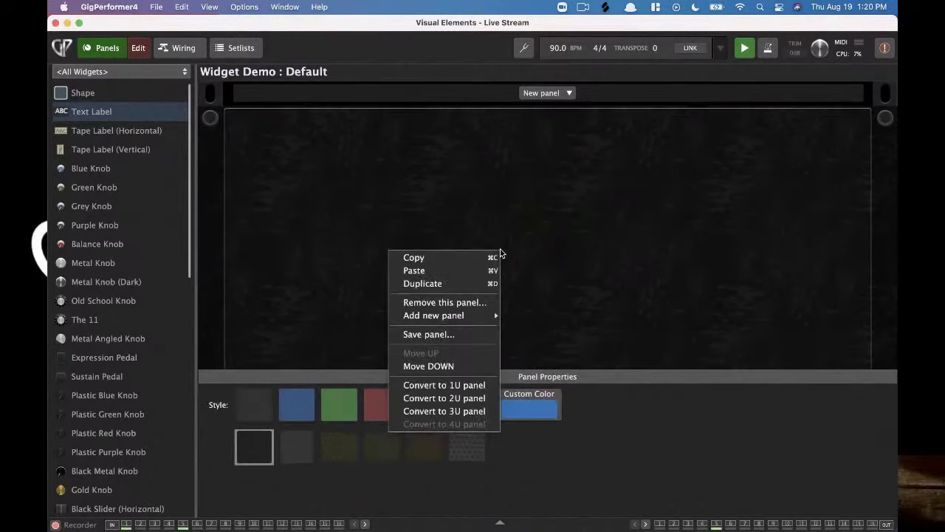
click(466, 236)
right_click(466, 236)
click(517, 288)
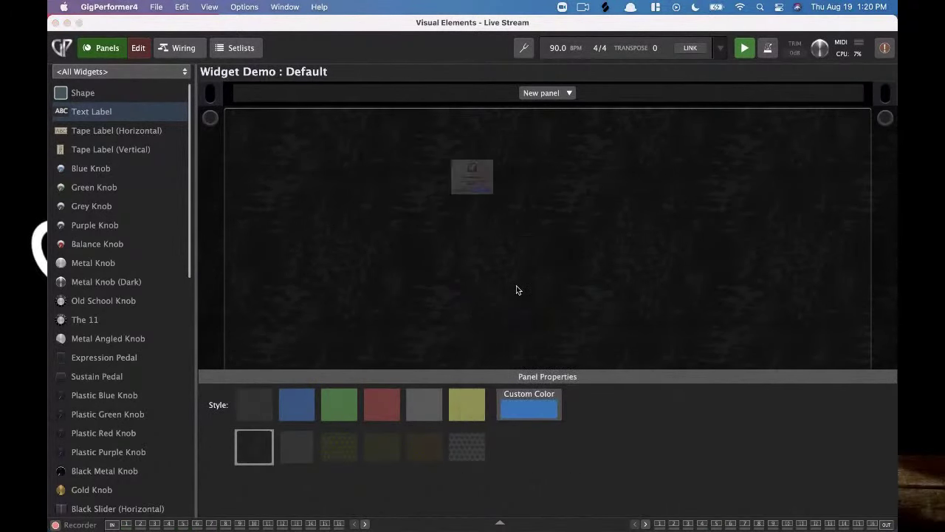
click(505, 224)
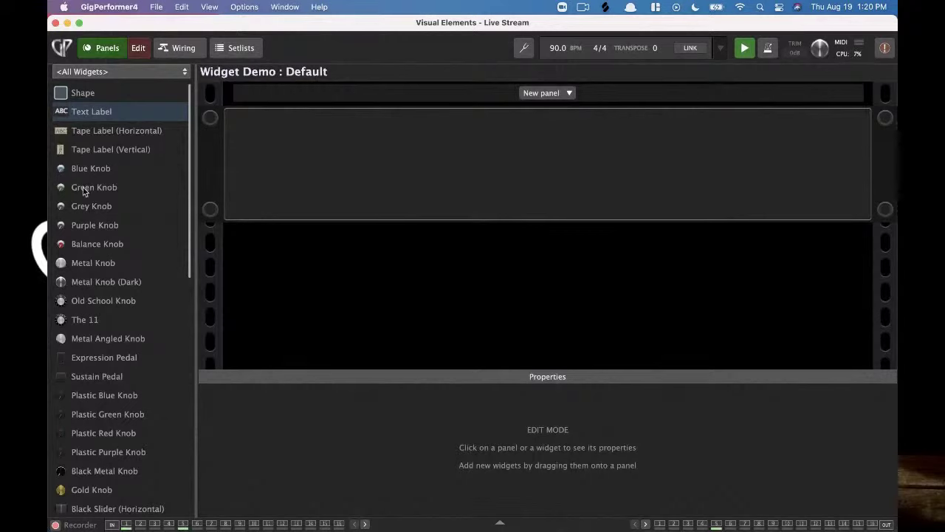
- Place a White Slider (Vertical) on the remaining panel and map it to Channel 1-2 volume of the Audio Mixer (8ch)
scroll(112, 355, down, 6)
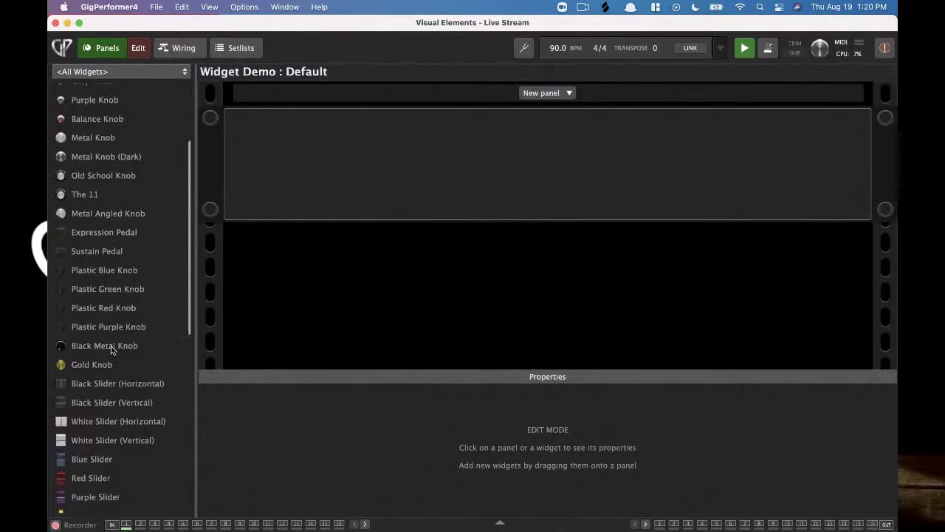
drag(91, 361, 301, 145)
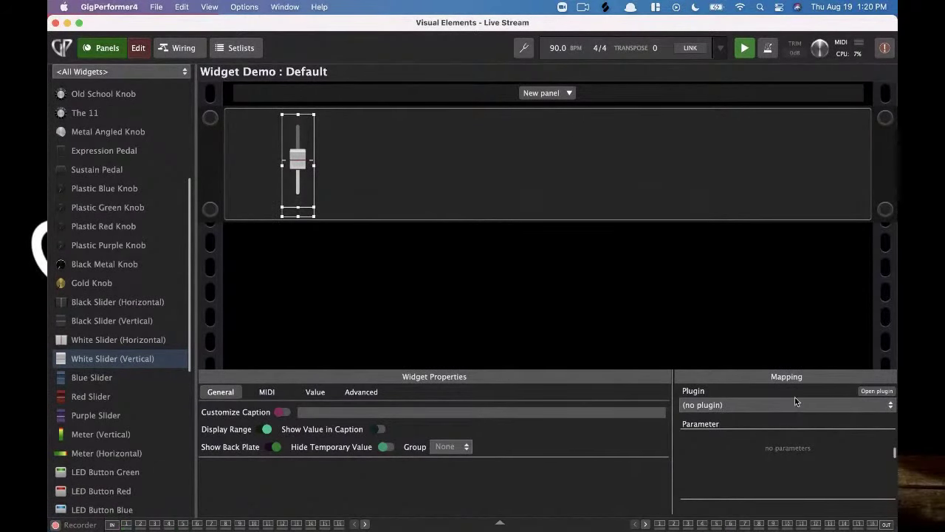
click(737, 406)
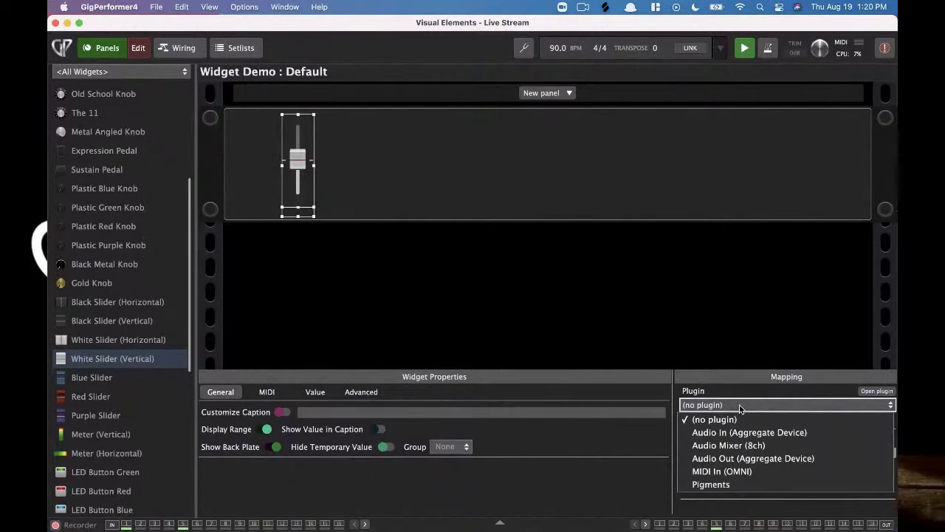
click(746, 445)
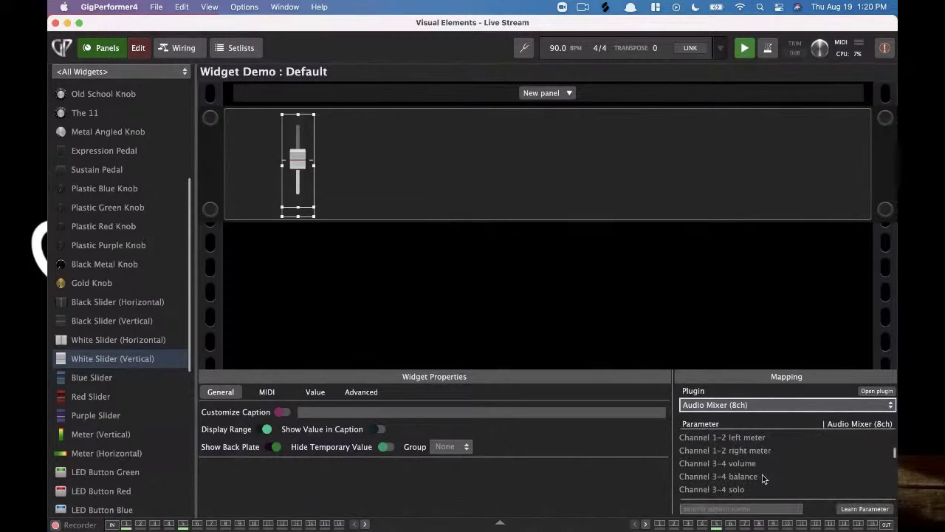
scroll(763, 479, up, 5)
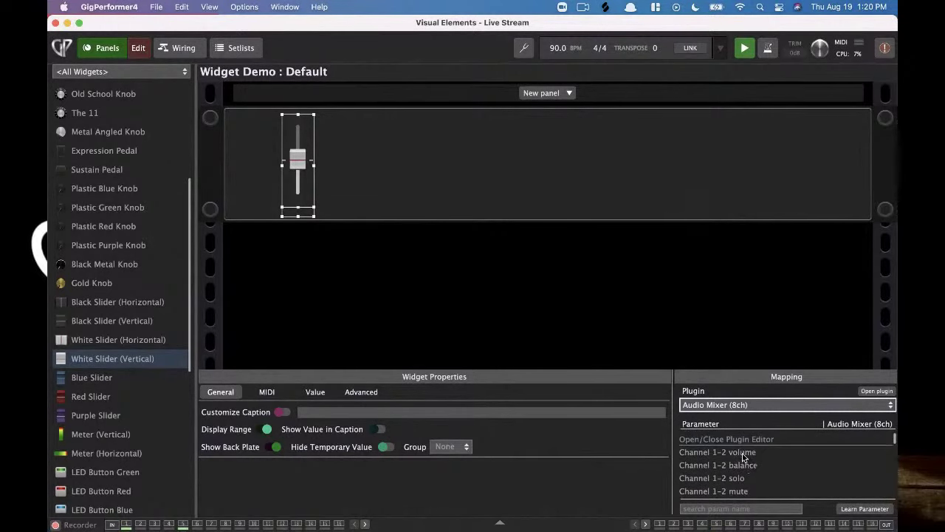
click(743, 452)
- Leave panel editing, lower the new Channel 1-2 volume slider slightly, and return to editing
click(138, 47)
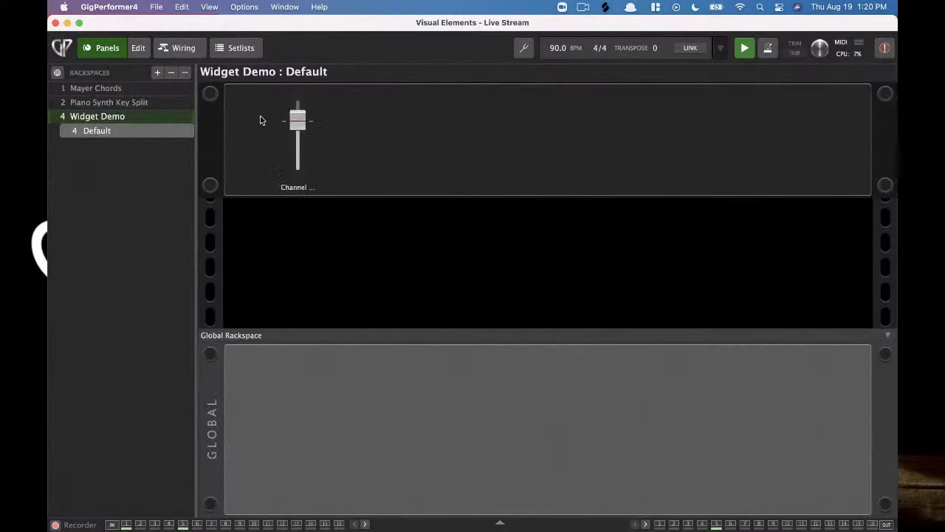
mouse_move(307, 129)
mouse_down()
mouse_move(306, 164)
mouse_move(296, 116)
mouse_move(297, 162)
mouse_move(297, 101)
mouse_move(300, 159)
mouse_move(298, 115)
mouse_move(298, 127)
mouse_up()
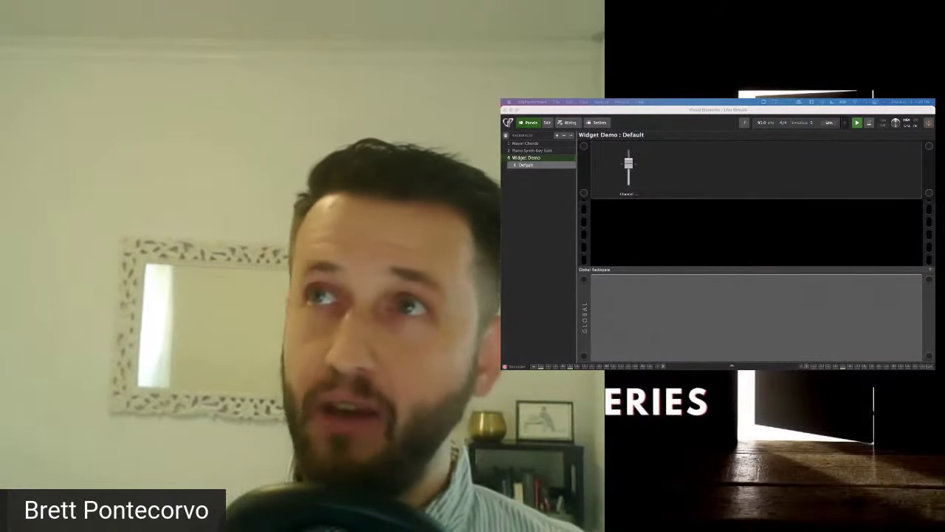
click(547, 122)
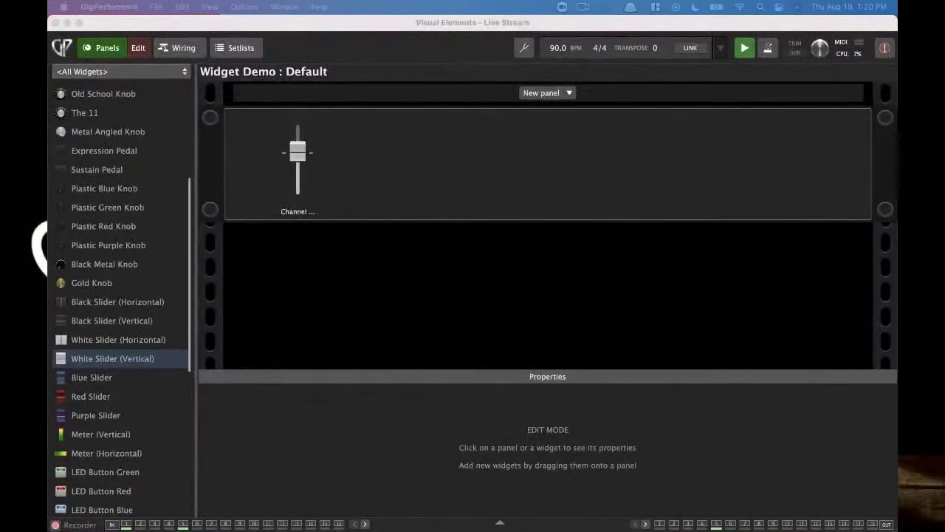
- Place two Meter (Vertical) widgets side by side on the panel, to the right of the volume slider
scroll(103, 332, down, 3)
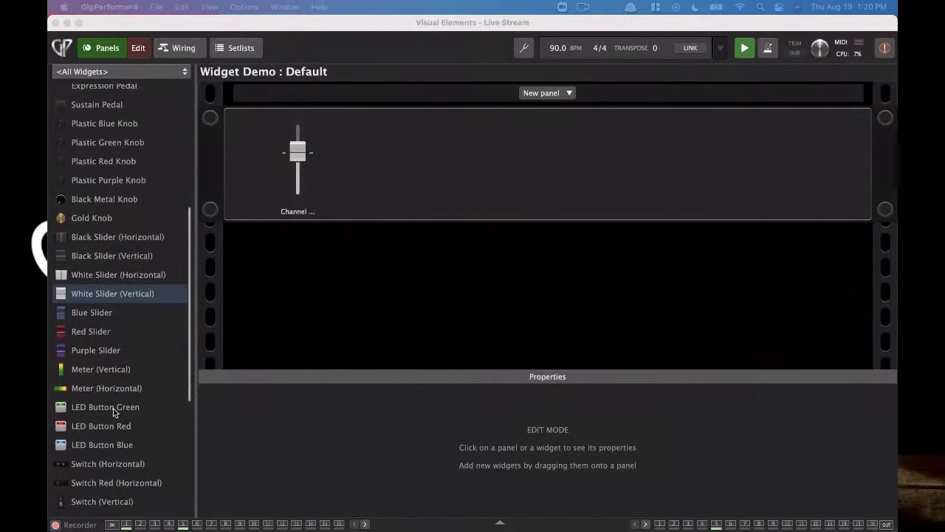
drag(85, 376, 417, 177)
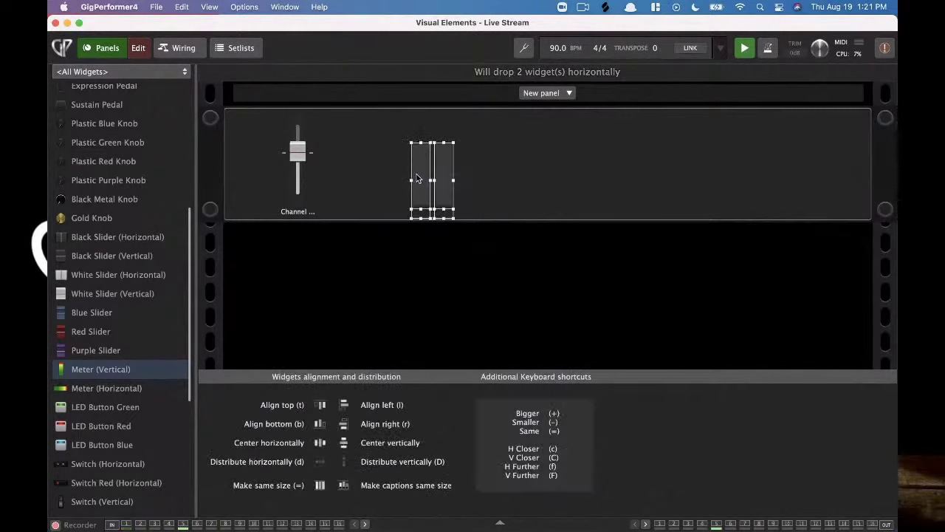
click(517, 177)
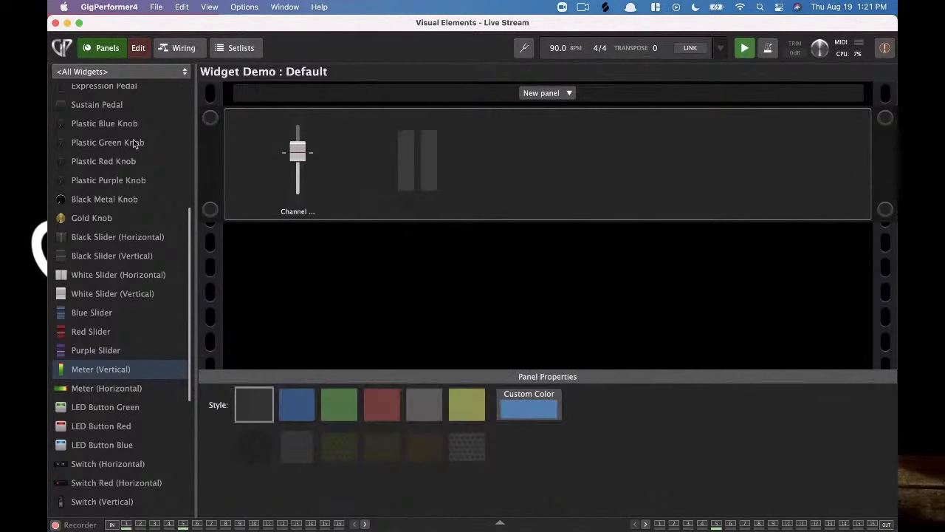
- Map the left vertical meter to the Channel 1-2 left meter parameter of the Audio Mixer (8ch)
click(402, 175)
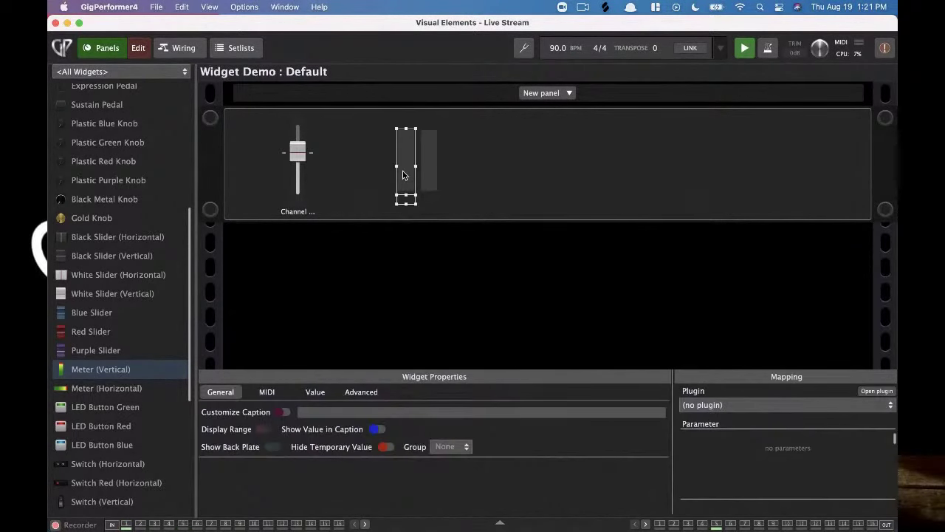
click(803, 408)
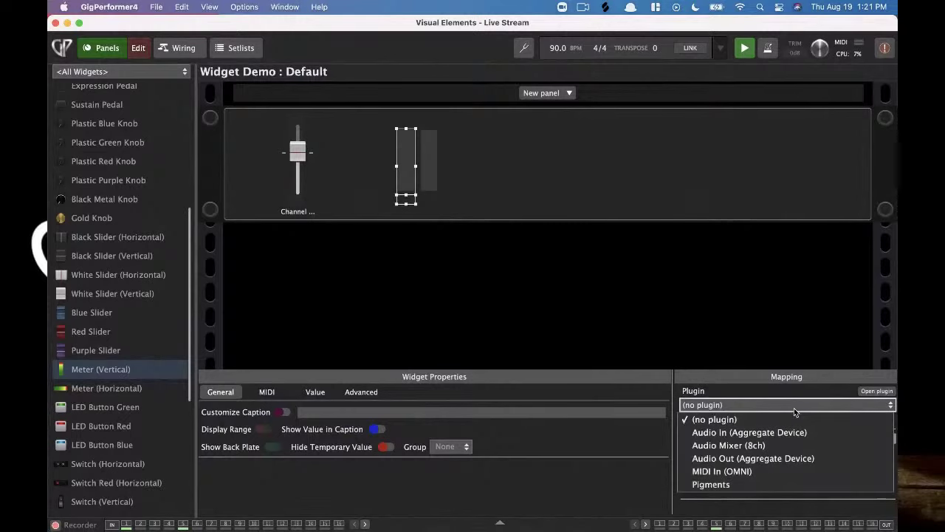
click(791, 445)
scroll(754, 470, down, 3)
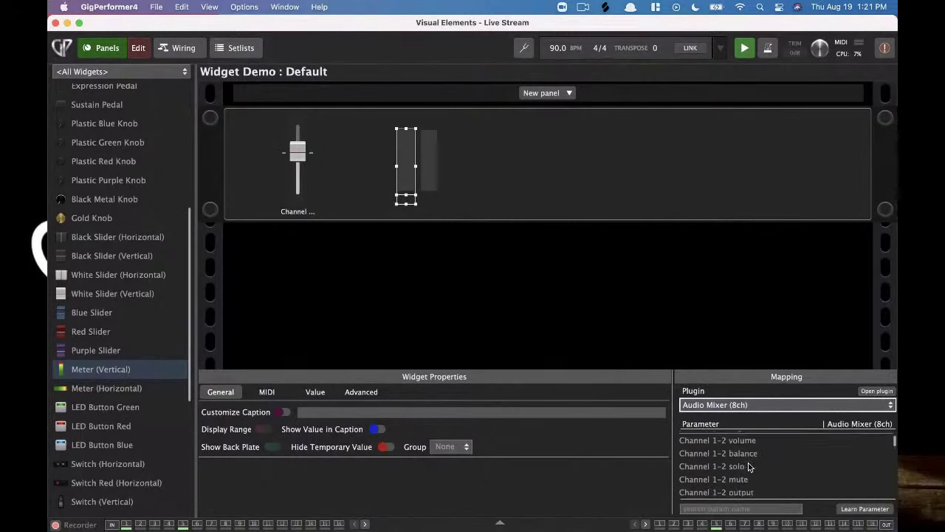
click(747, 507)
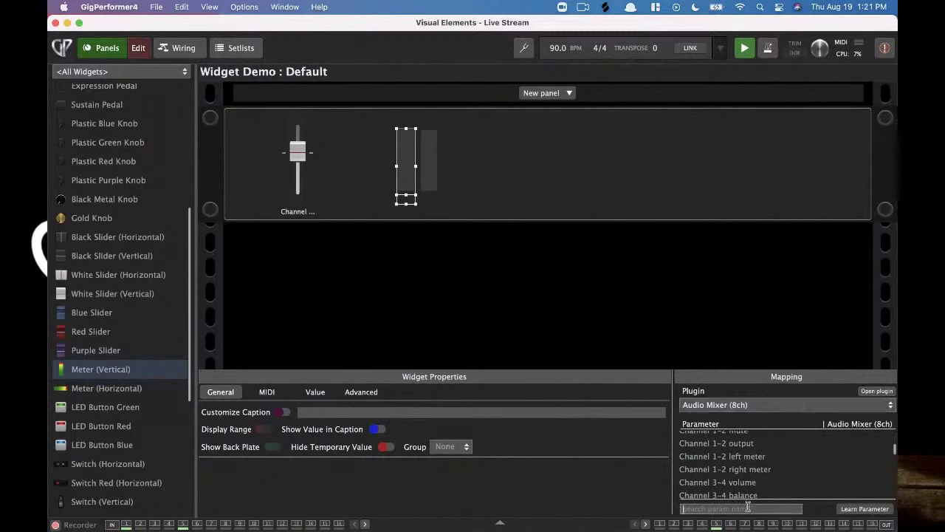
scroll(747, 506, up, 2)
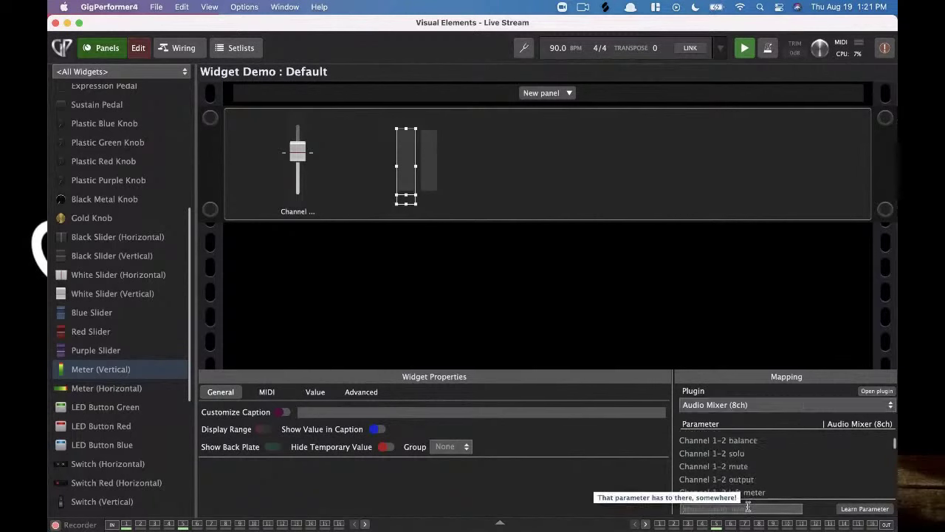
text(le)
key(BackSpace)
key(BackSpace)
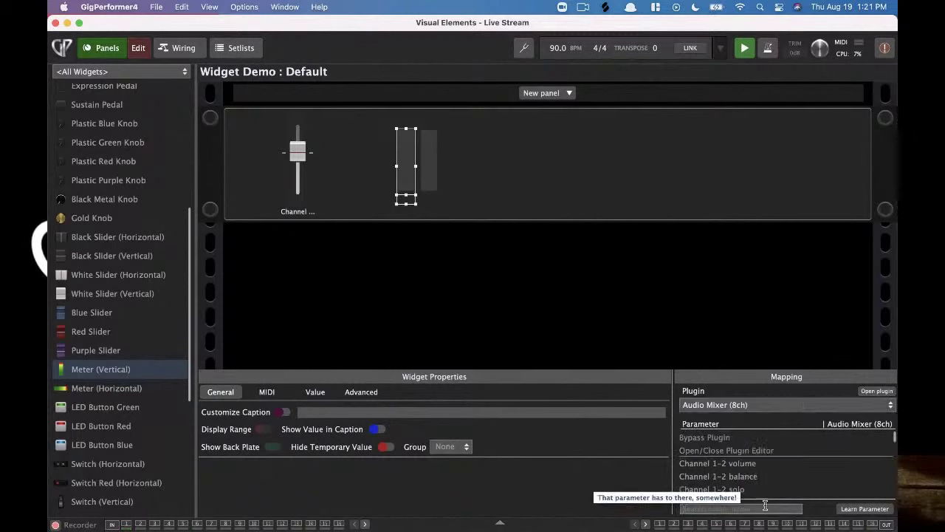
scroll(797, 489, down, 5)
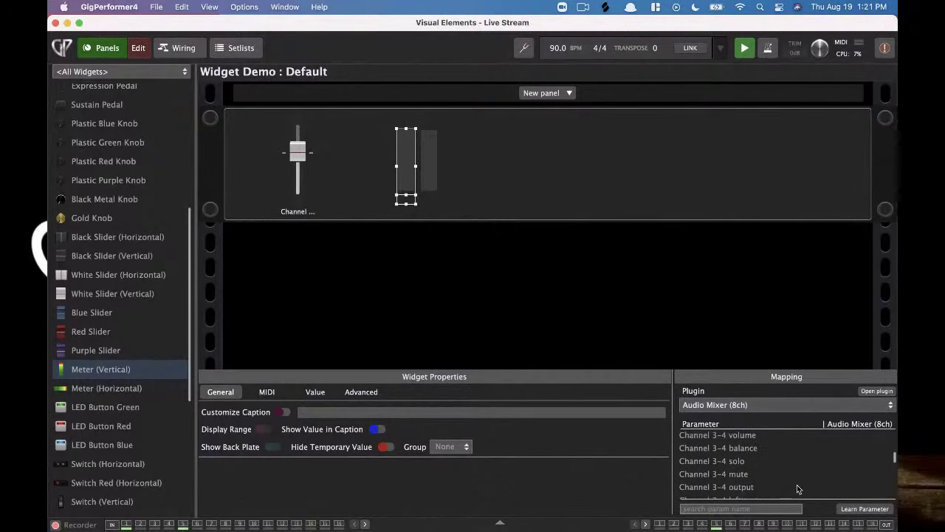
scroll(793, 485, down, 3)
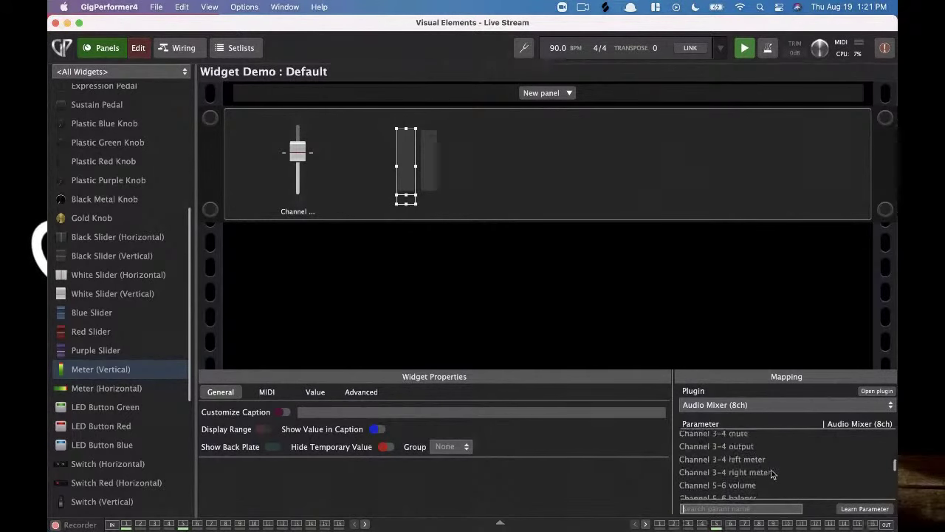
scroll(768, 473, up, 3)
click(754, 463)
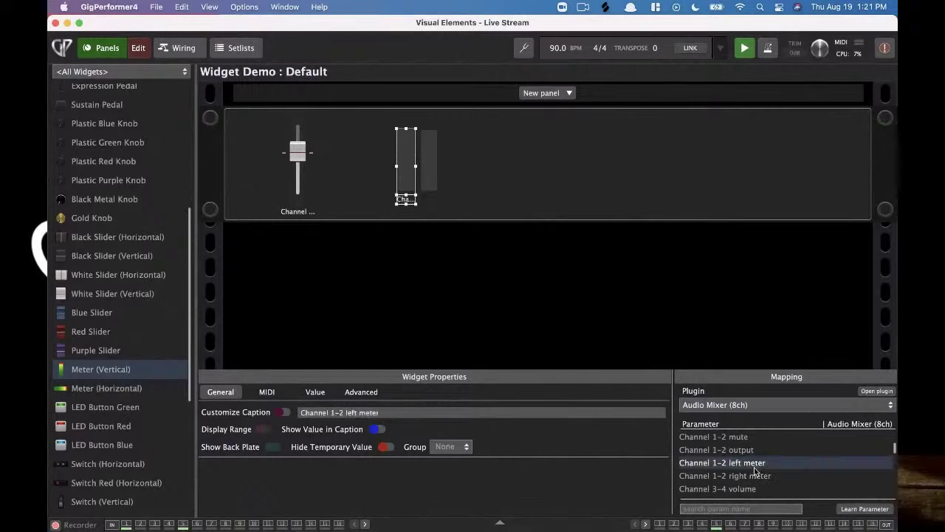
- Map the right vertical meter to the Channel 1-2 right meter parameter of the Audio Mixer (8ch)
click(432, 179)
click(715, 404)
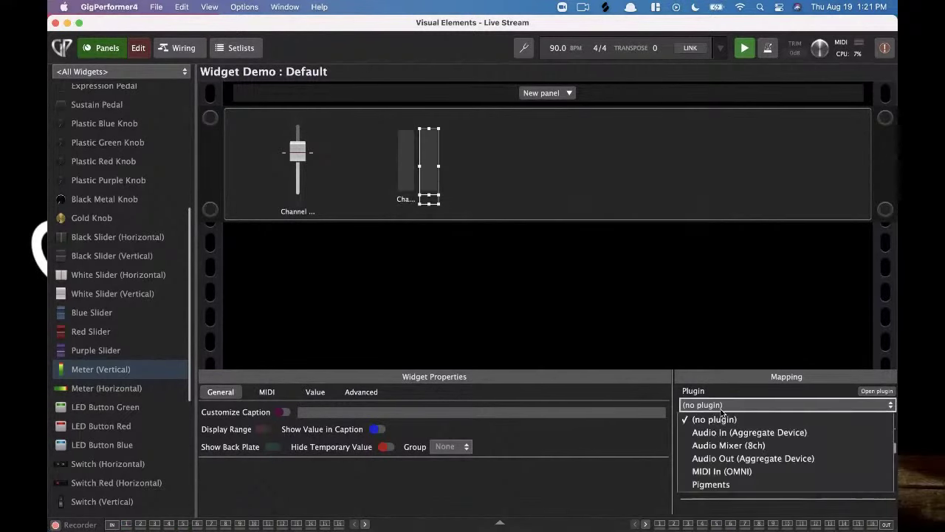
click(744, 446)
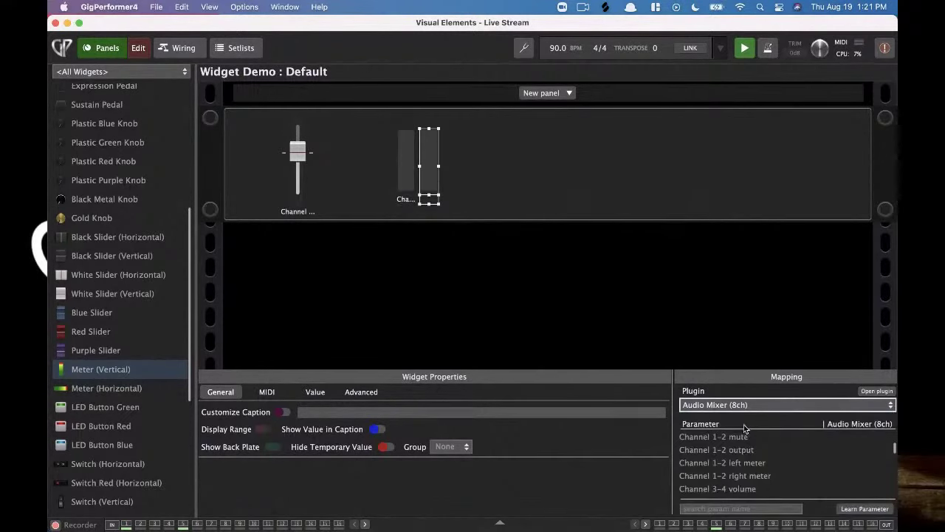
click(756, 477)
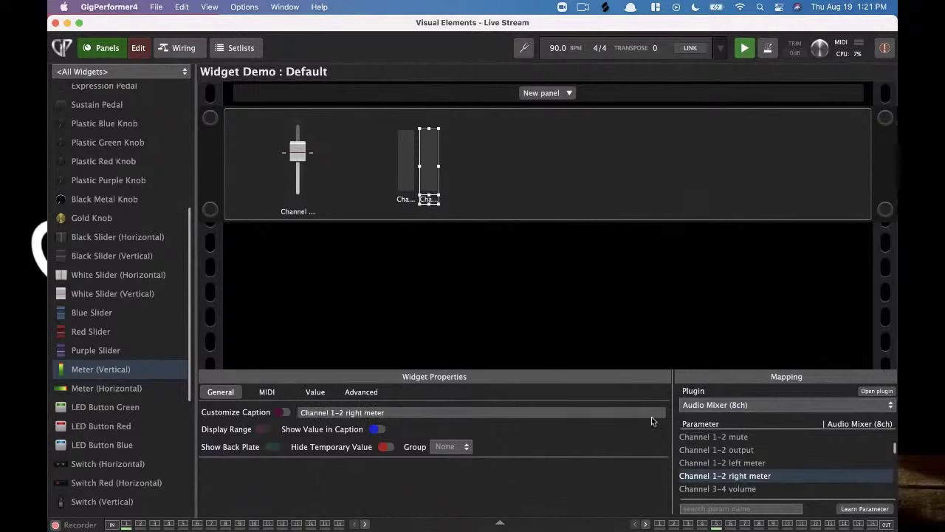
- Test the mapped meters outside panel editing by lowering the Channel 1-2 volume slider, and return to editing
click(145, 50)
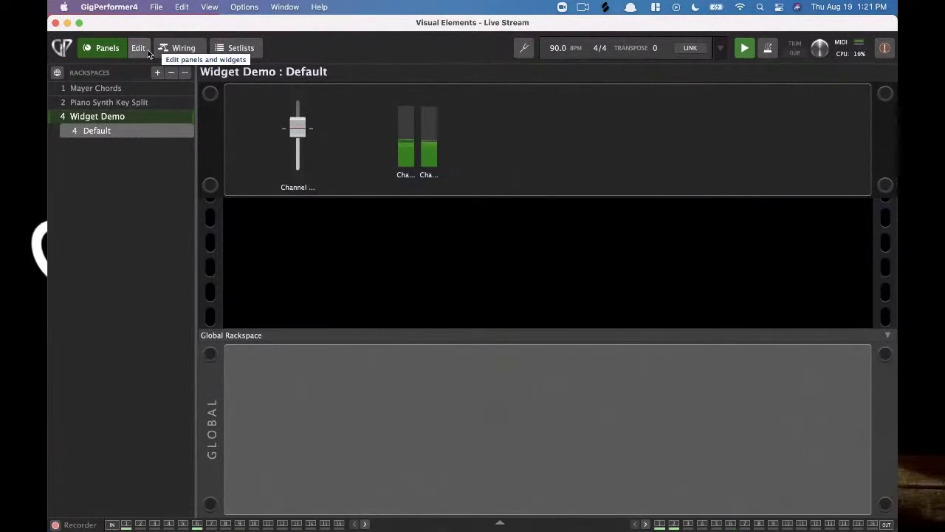
mouse_move(308, 130)
mouse_down()
mouse_move(301, 152)
mouse_move(300, 134)
mouse_move(300, 143)
mouse_up()
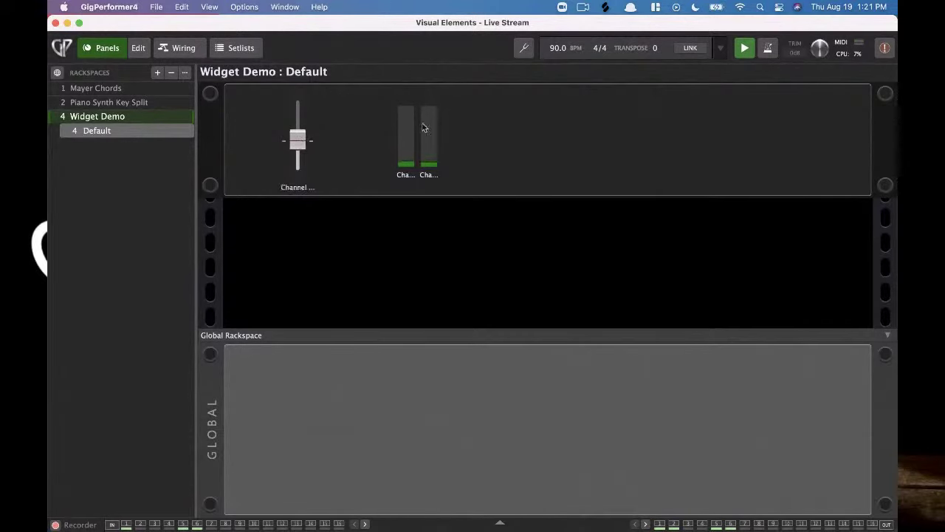
click(138, 48)
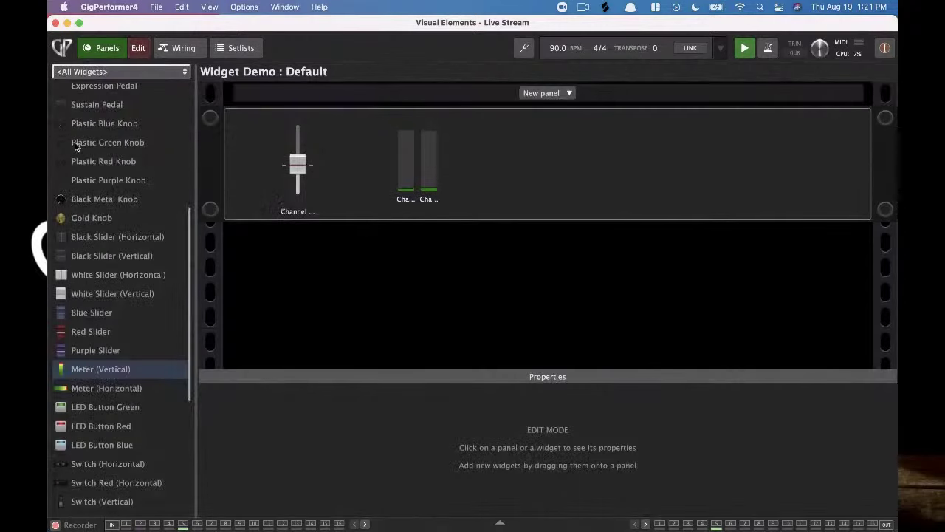
- Place three Plastic Blue Knob widgets in a spaced row on the panel, to the right of the meters
scroll(88, 264, up, 2)
drag(93, 182, 353, 152)
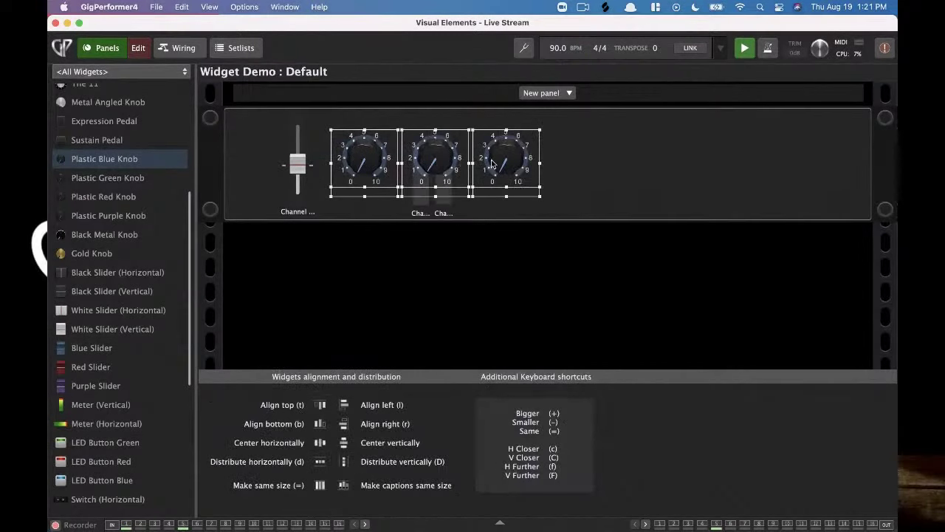
key(super+z)
drag(104, 159, 533, 140)
click(600, 184)
drag(546, 184, 727, 167)
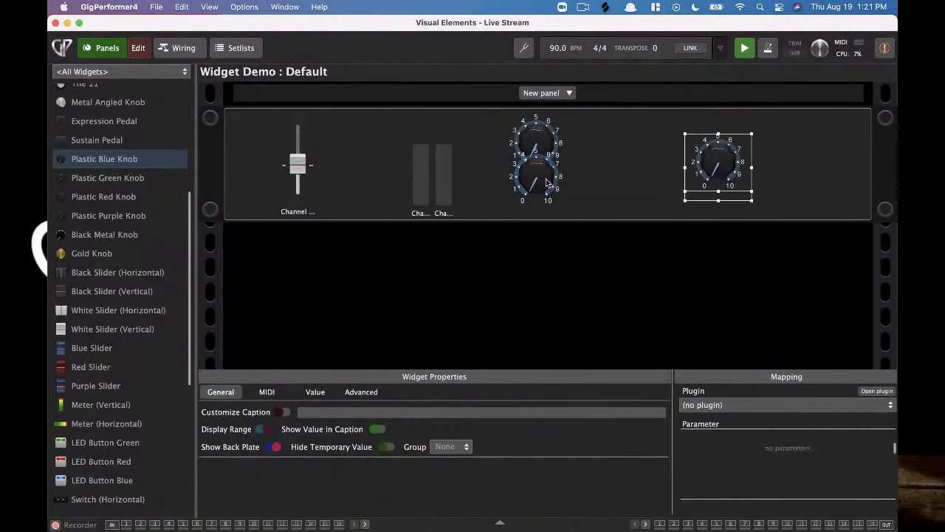
drag(548, 183, 655, 164)
click(535, 148)
drag(536, 147, 539, 168)
drag(673, 177, 659, 185)
drag(727, 171, 713, 188)
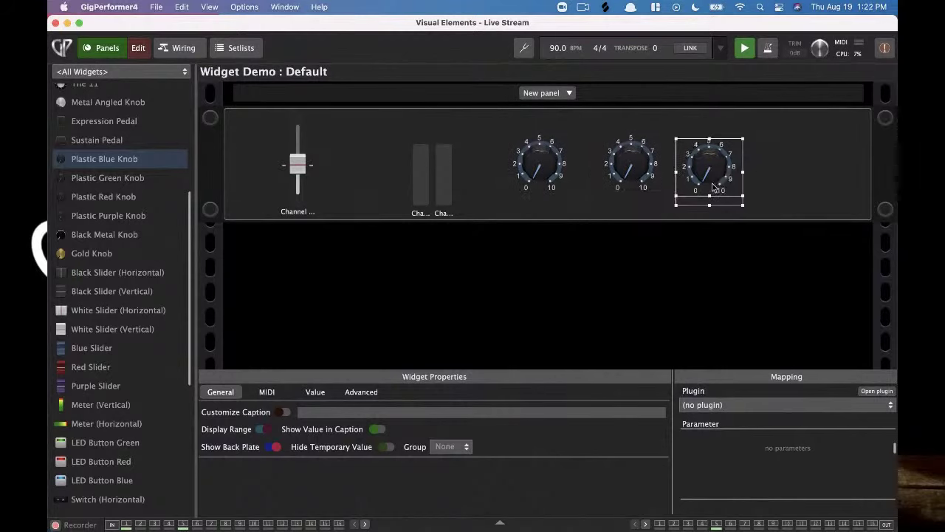
- Map the rightmost blue knob to the Pigments plugin's Macro 1 by learning the parameter, and close the plugin window
click(746, 404)
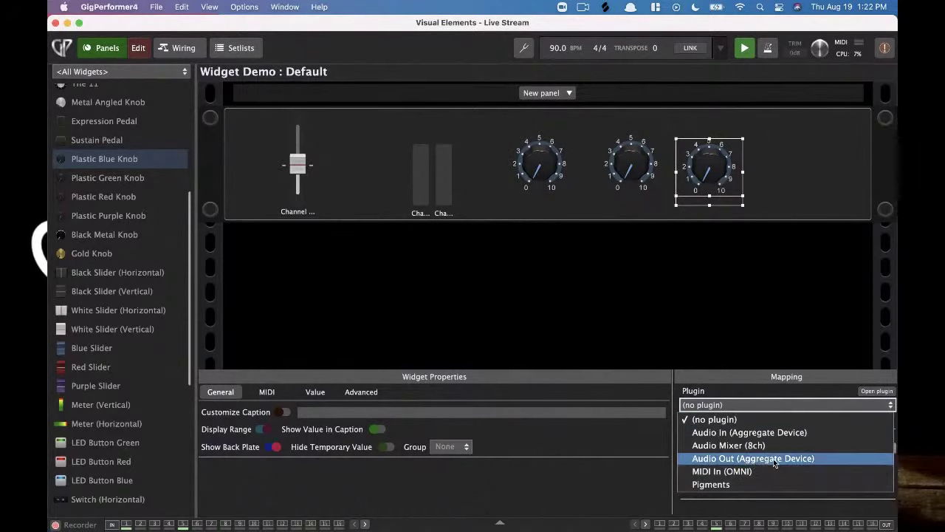
click(744, 484)
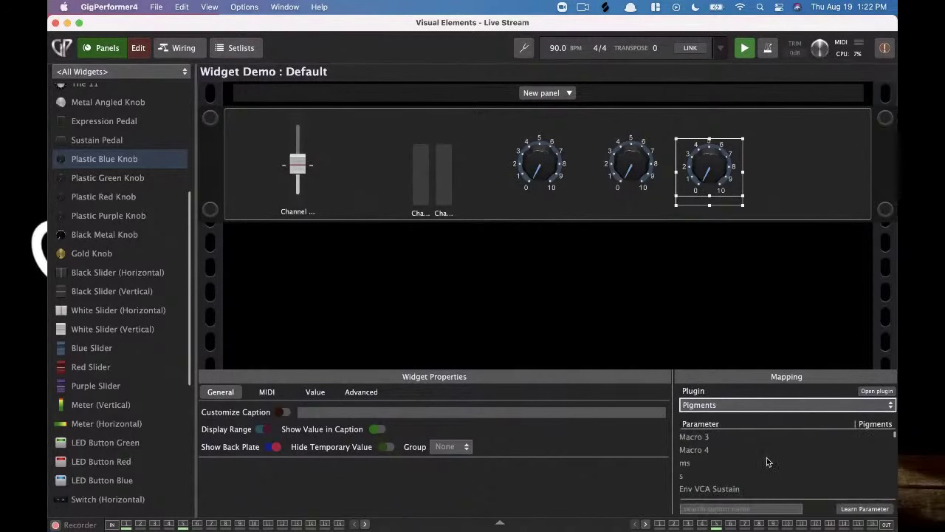
click(863, 508)
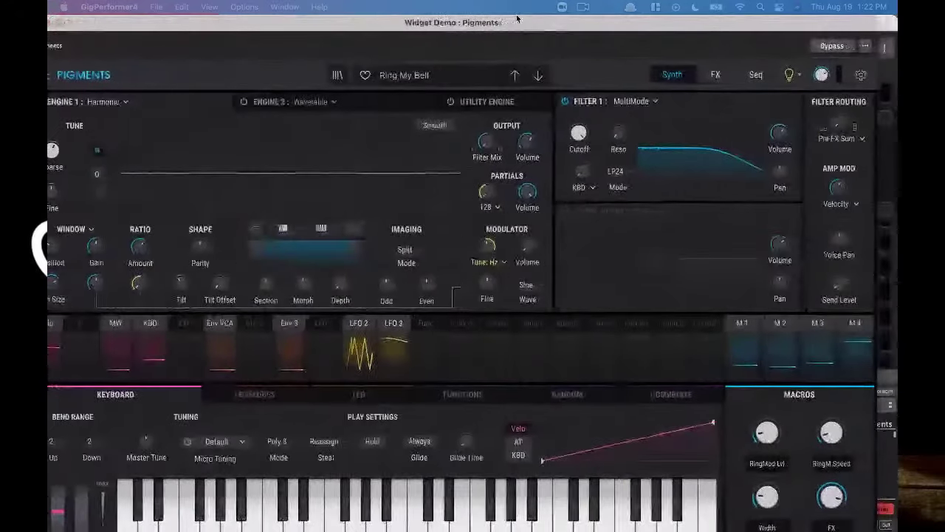
drag(449, 25, 251, 26)
drag(564, 432, 564, 425)
drag(209, 27, 497, 135)
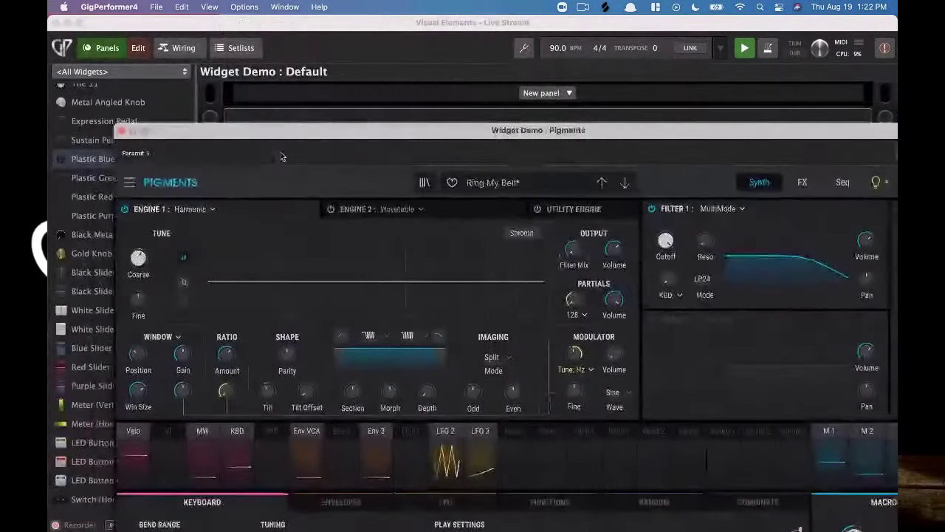
click(118, 131)
- Leave panel editing and turn the Macro 1 knob up and down, ending near its middle
click(138, 48)
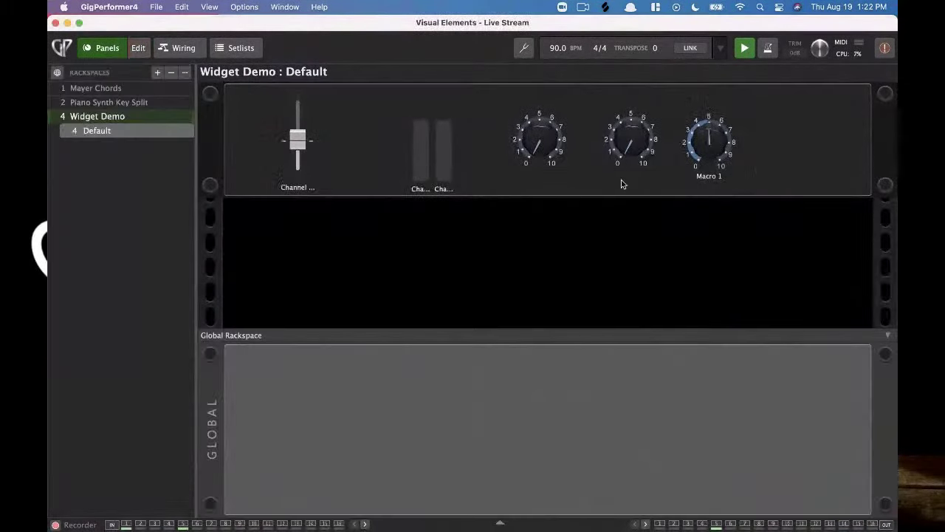
drag(717, 168, 726, 132)
drag(728, 177, 736, 179)
drag(736, 144, 743, 175)
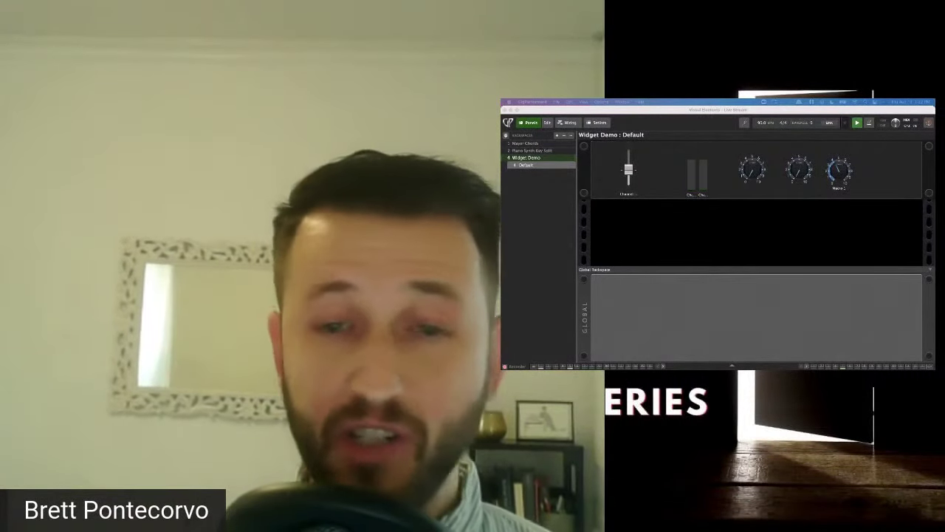
- In the wiring of the Piano Synth Key Split rackspace, move the SerumFX block slightly to the left
click(533, 150)
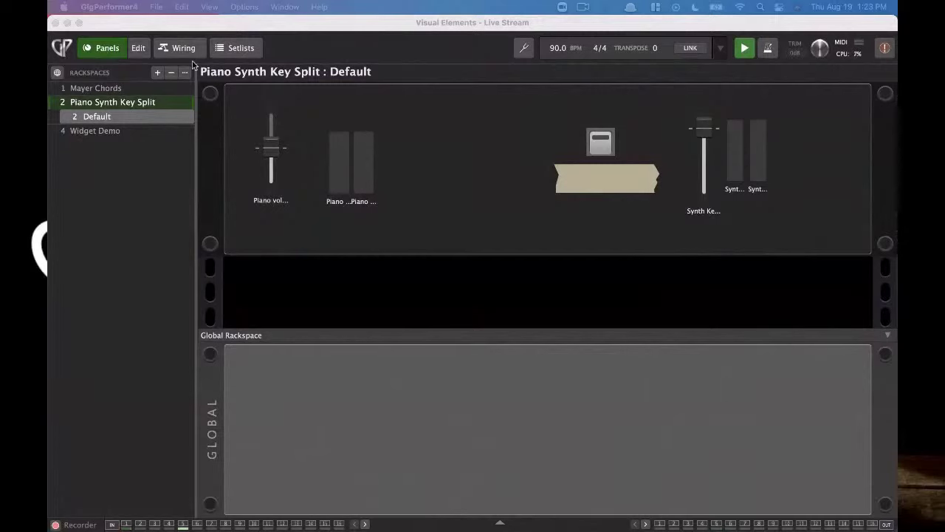
click(184, 49)
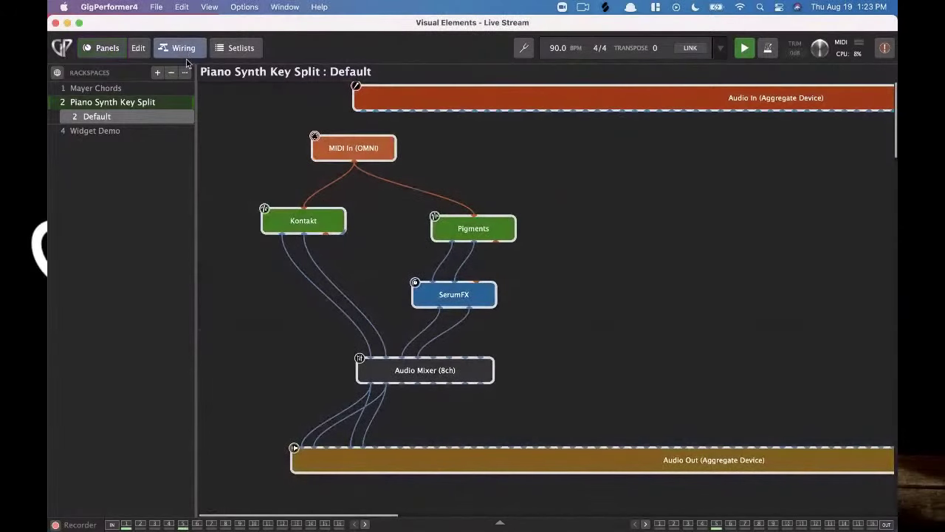
click(479, 301)
drag(479, 302, 452, 298)
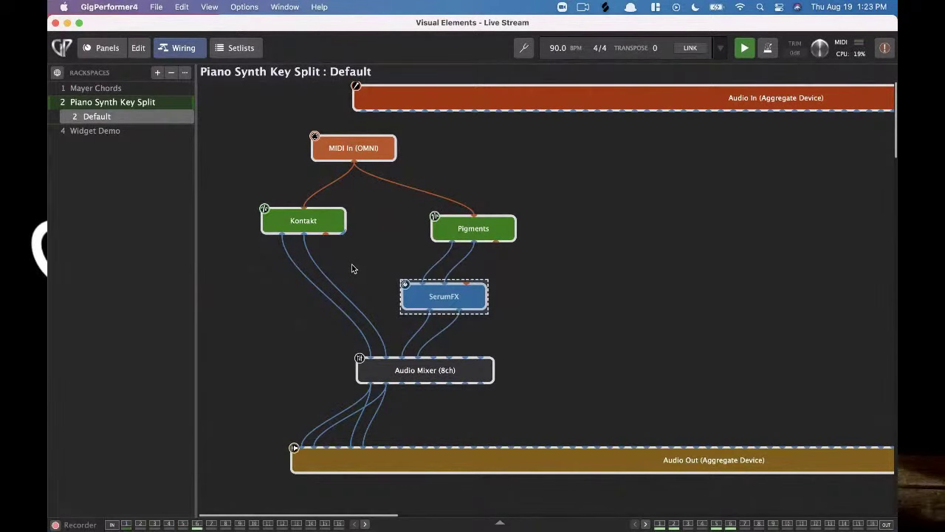
- Go back to the panels and lower the Piano volume slider and the Synth Keys slider to near their minimum
click(104, 49)
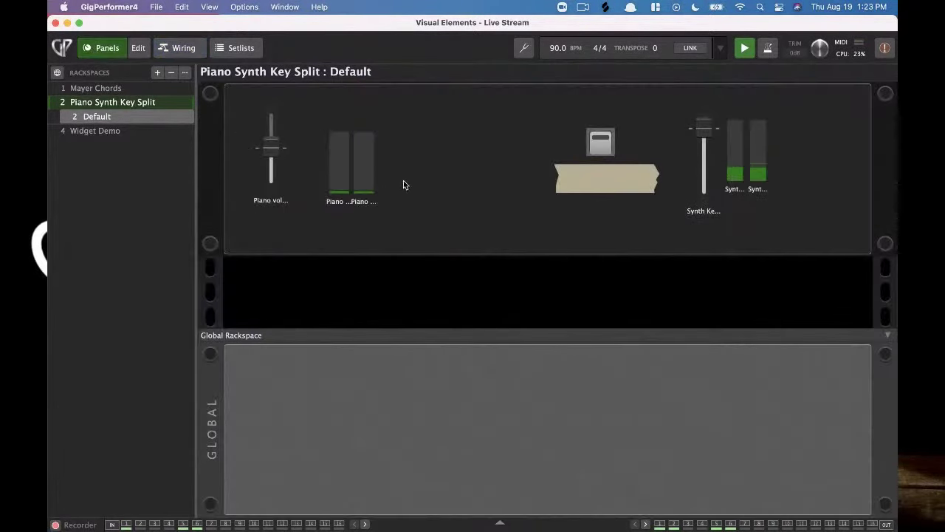
drag(270, 153, 275, 173)
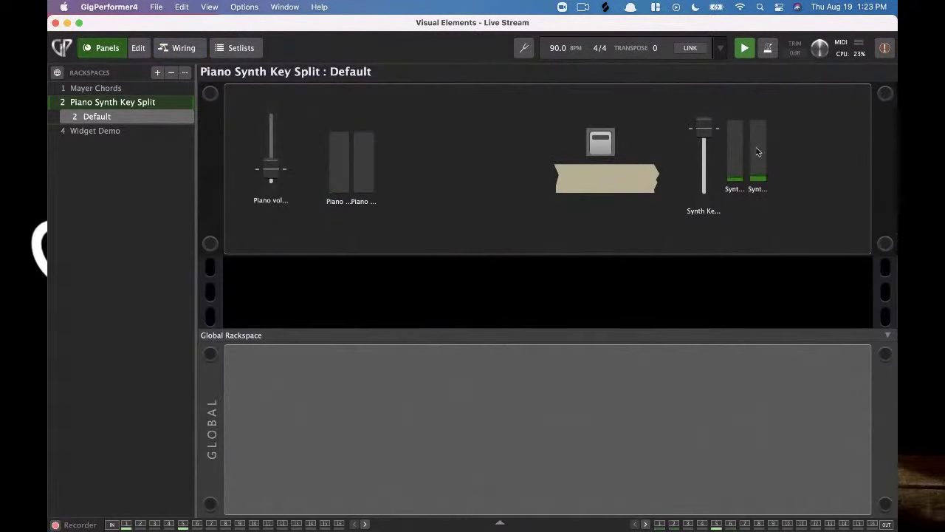
drag(703, 128, 704, 196)
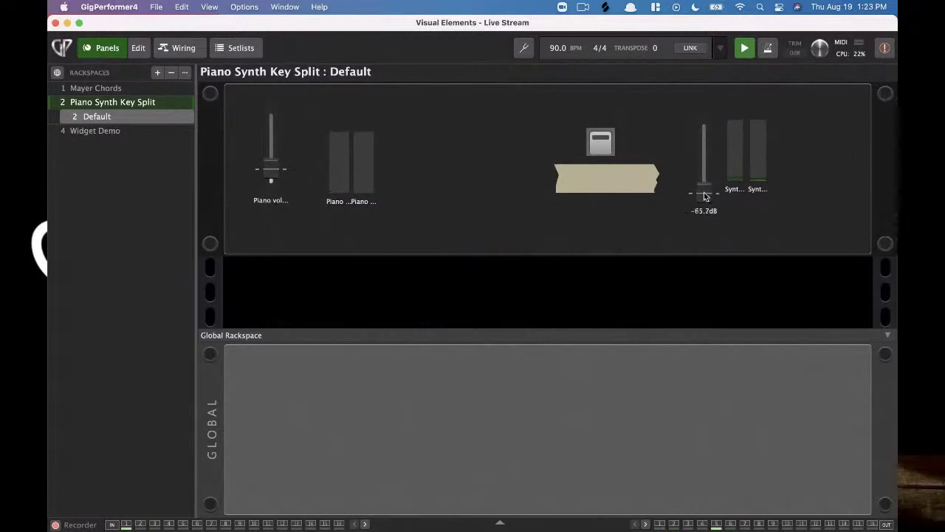
- Open the panel for editing and bring up the value scaling curve of the Piano volume slider
click(139, 49)
click(272, 158)
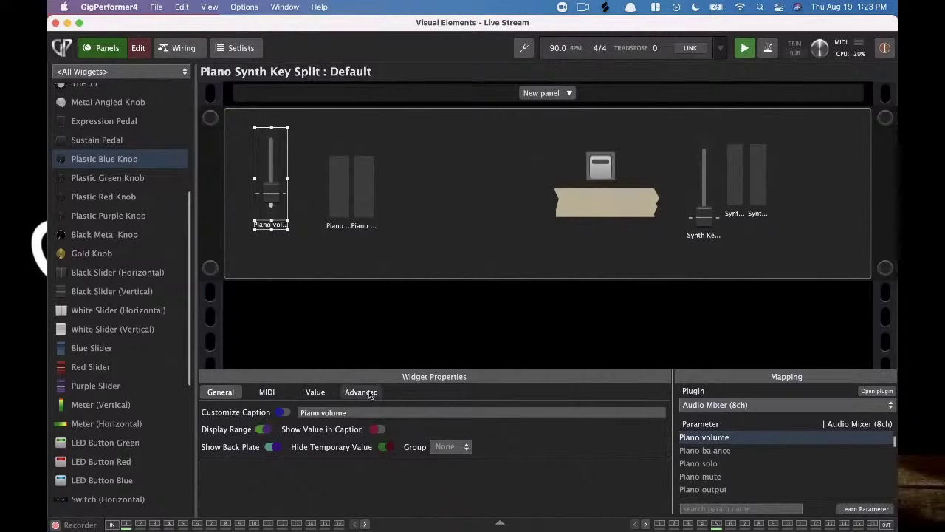
click(267, 392)
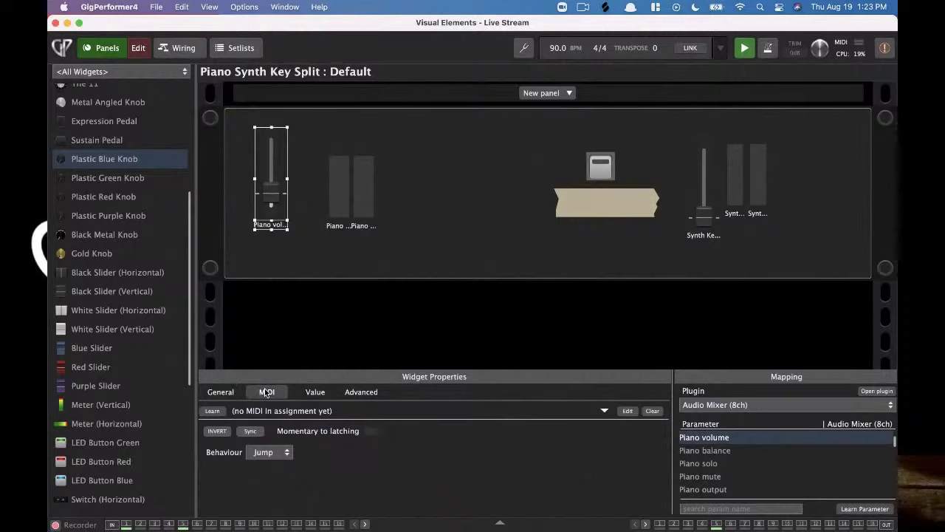
click(315, 392)
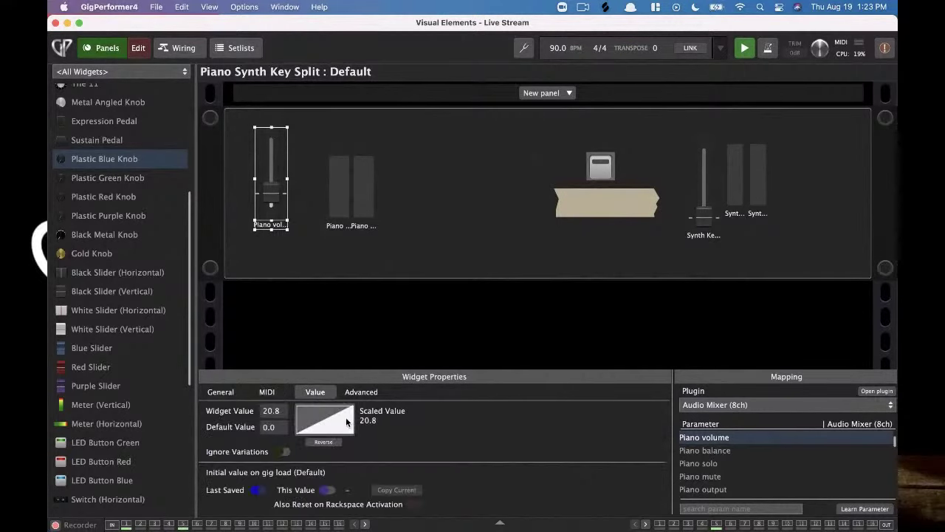
click(328, 428)
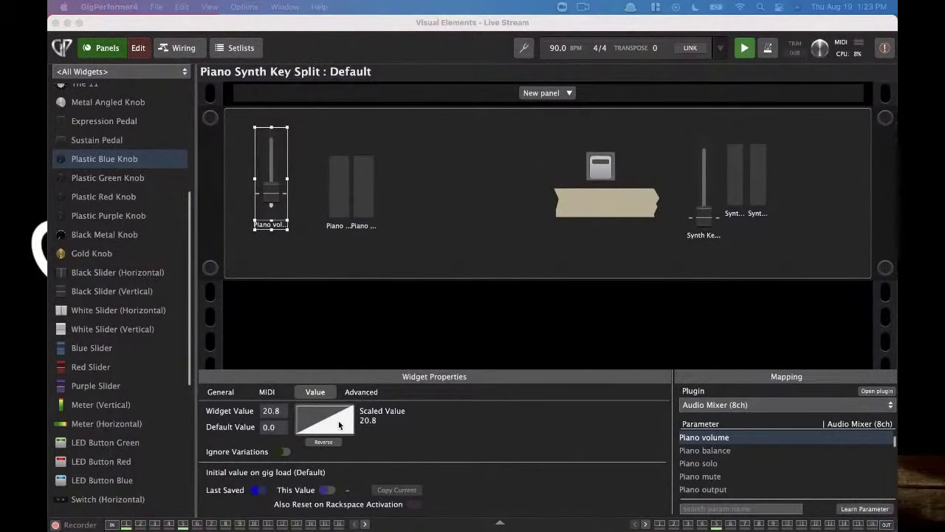
click(341, 424)
double_click(429, 239)
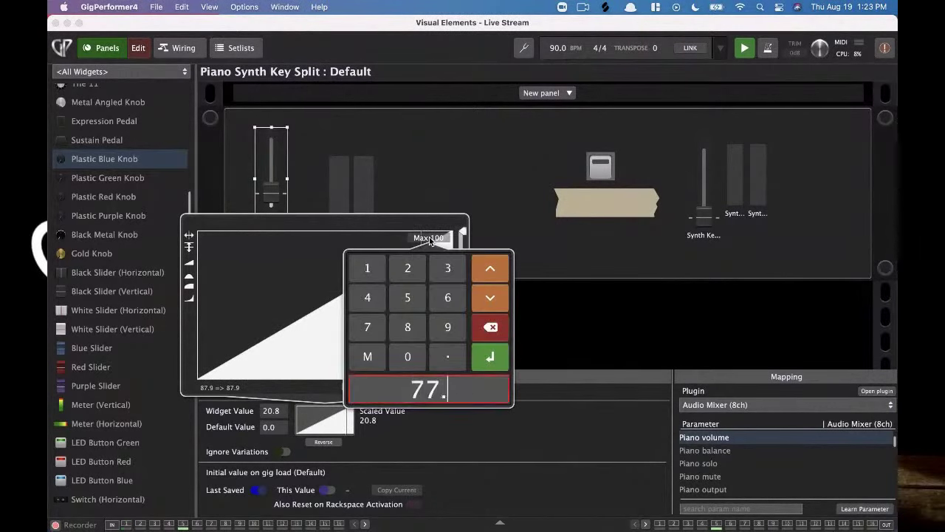
key(BackSpace)
key(super+a)
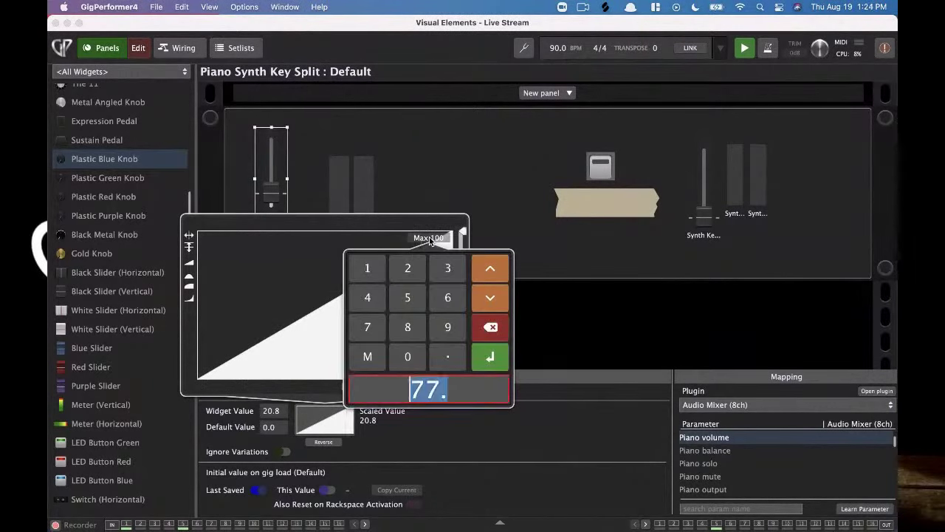
click(457, 147)
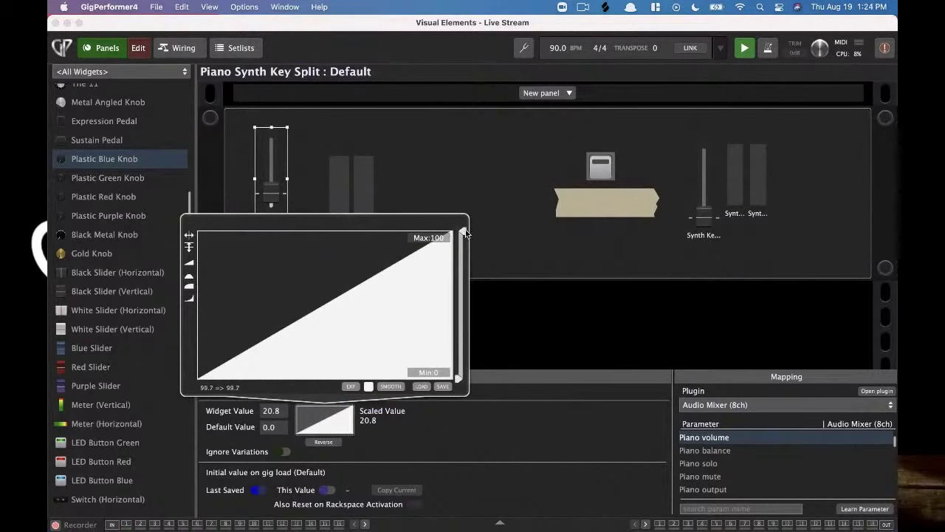
- Limit the Piano volume slider's scaling maximum to 70.4, and raise the slider to its top outside panel editing
drag(462, 232, 464, 258)
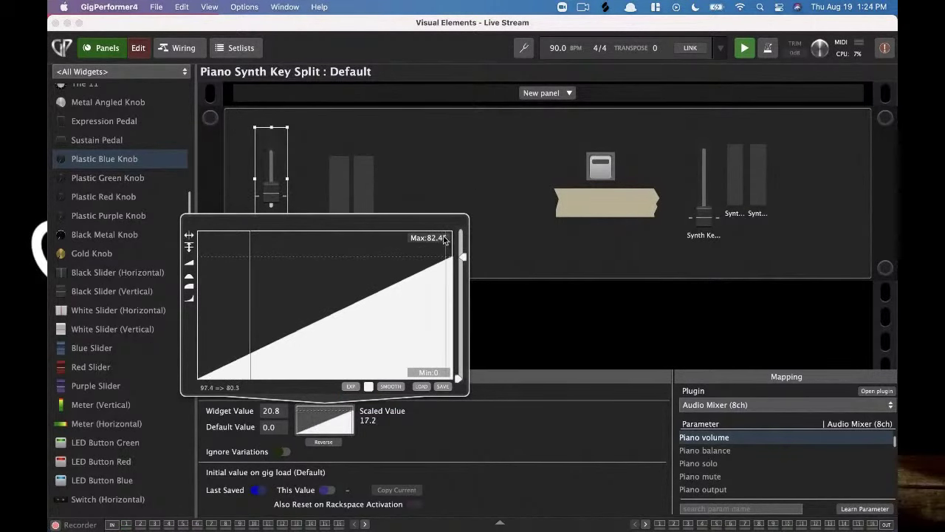
double_click(442, 240)
text(70.4)
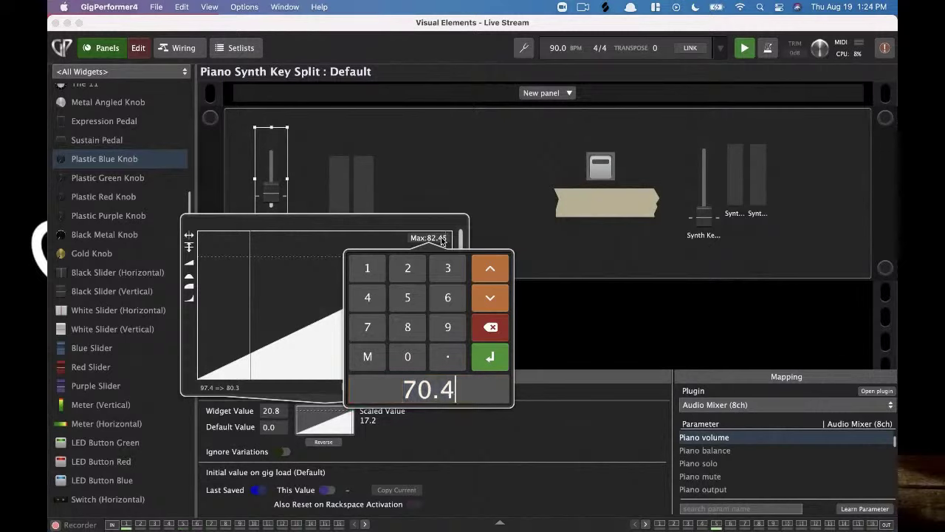
key(Return)
click(458, 151)
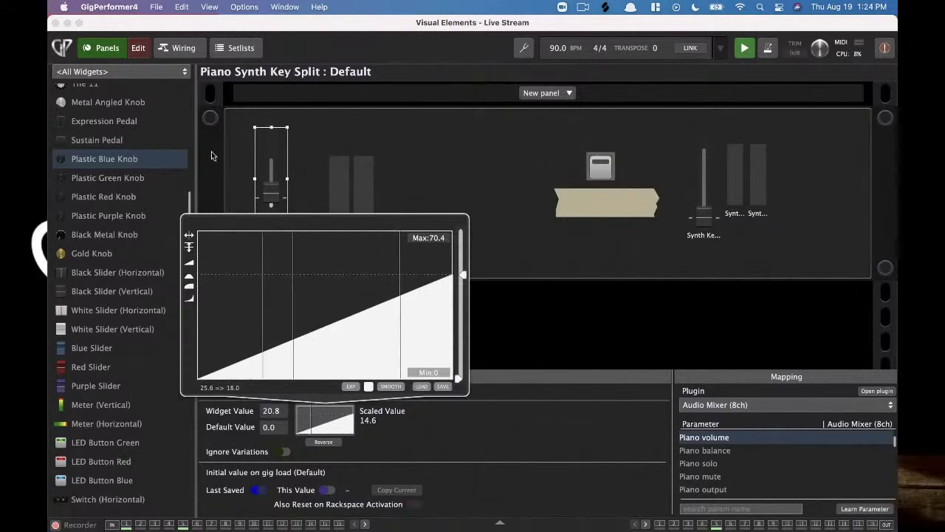
click(134, 54)
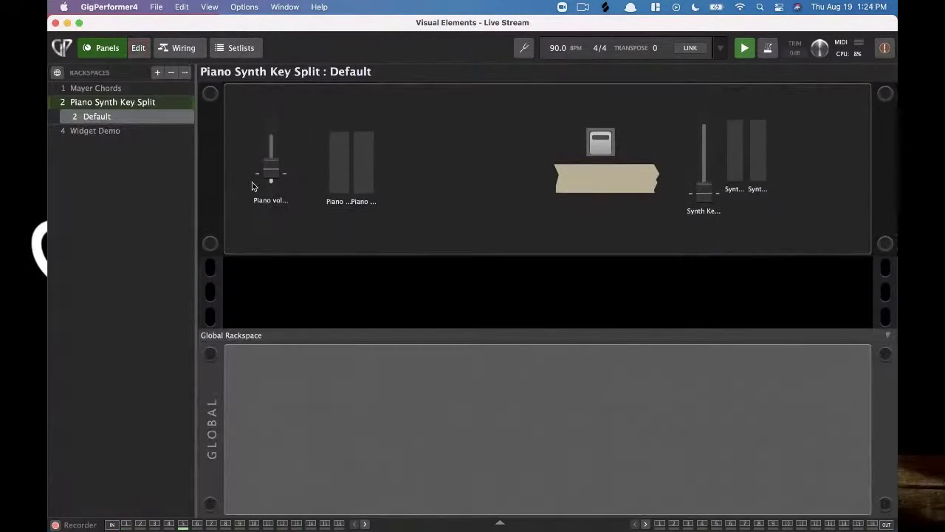
drag(270, 172, 271, 109)
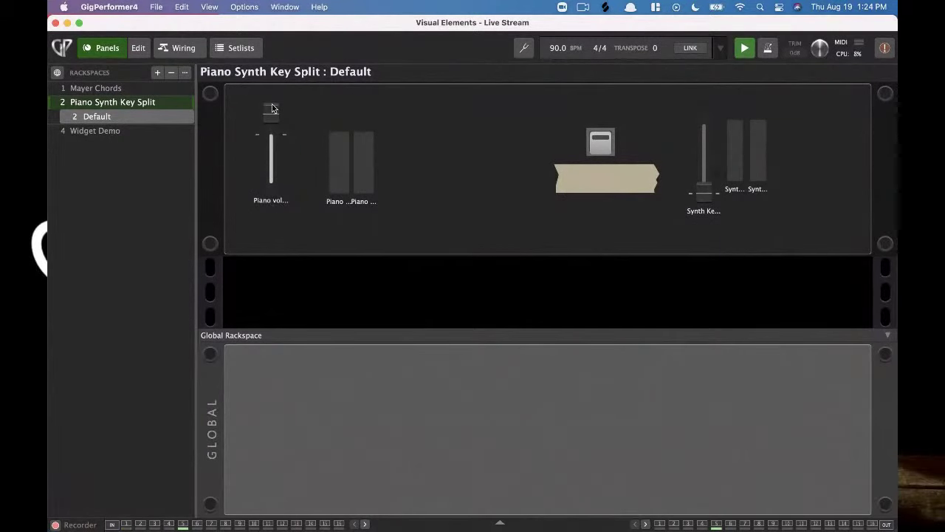
- Check the Piano volume slider's general properties in panel editing, and return to the playable panel to try the slider
click(137, 48)
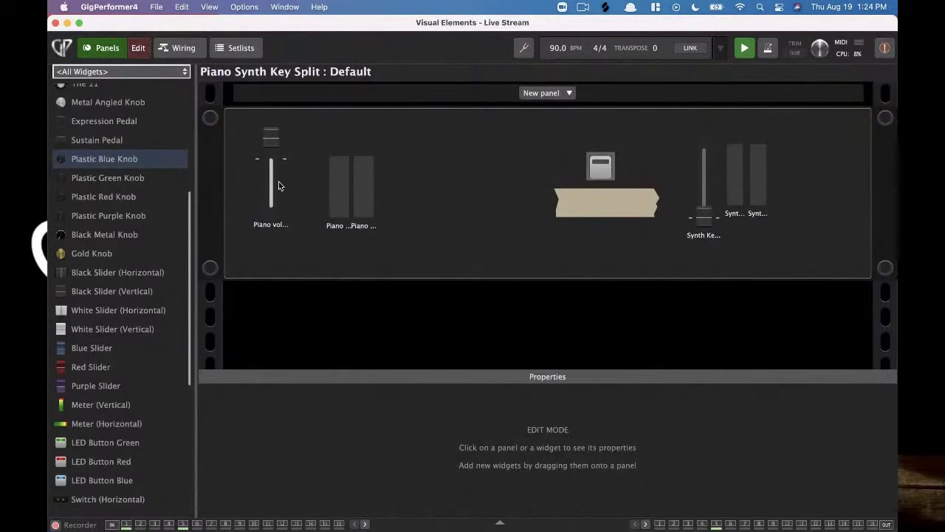
click(267, 215)
click(220, 392)
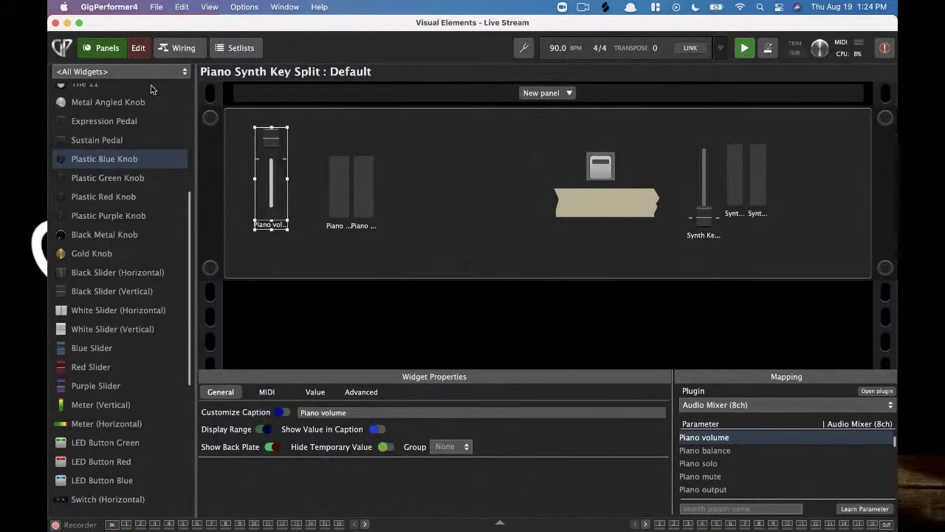
click(140, 50)
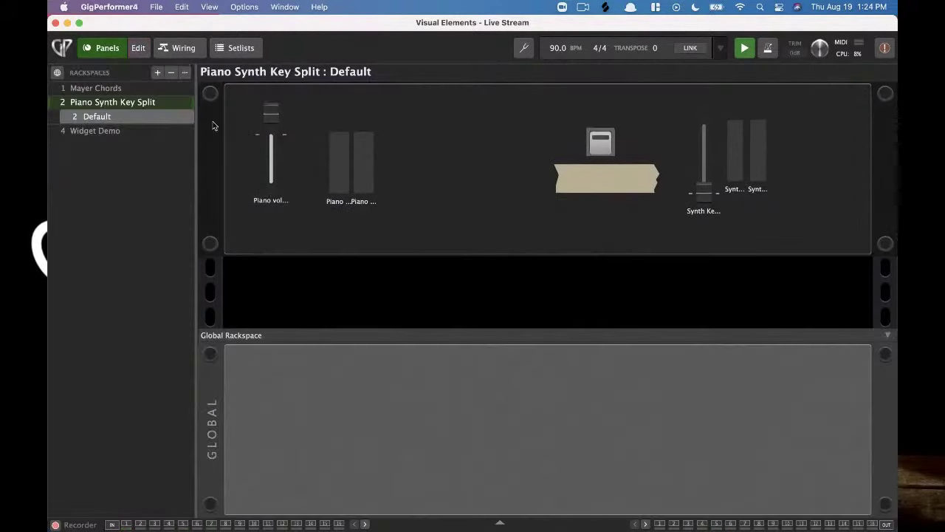
mouse_move(267, 117)
mouse_down()
mouse_move(275, 184)
mouse_move(274, 113)
mouse_up()
- Return to the Piano volume slider's general properties and view the list of available widget groups without choosing one
click(139, 48)
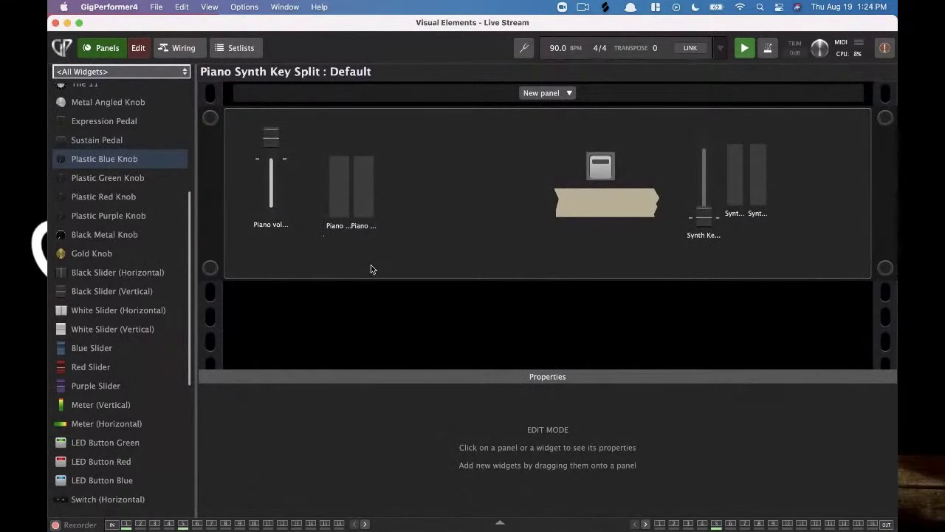
click(266, 191)
click(386, 446)
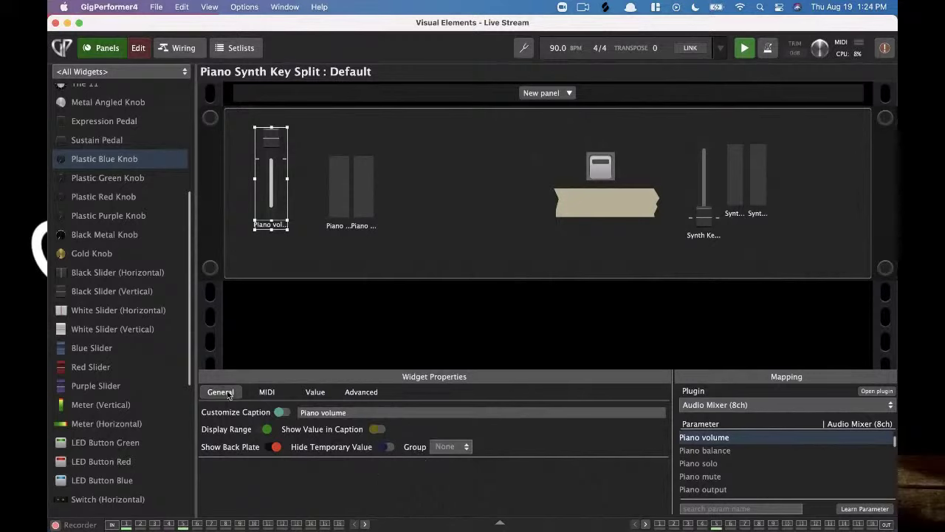
click(433, 447)
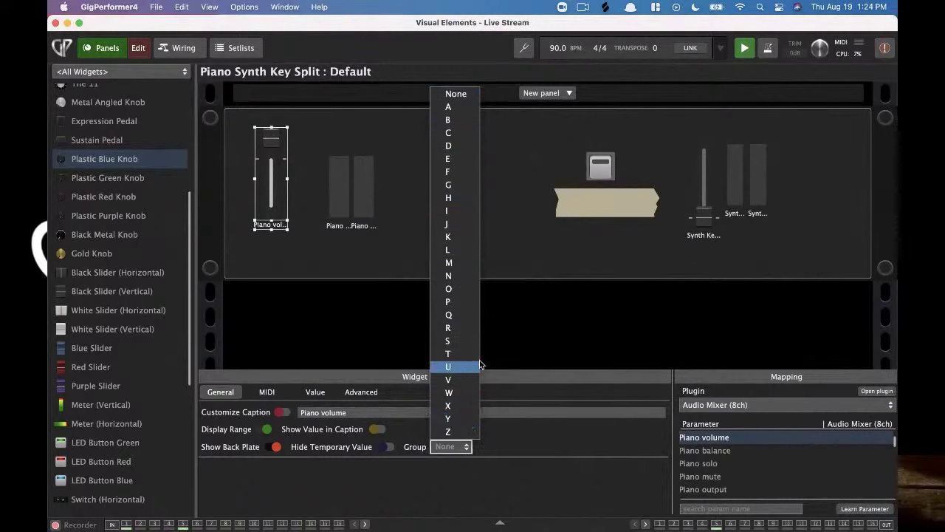
click(323, 233)
- Put the Piano volume slider and the Synth Keys volume slider together into widget group A
click(270, 188)
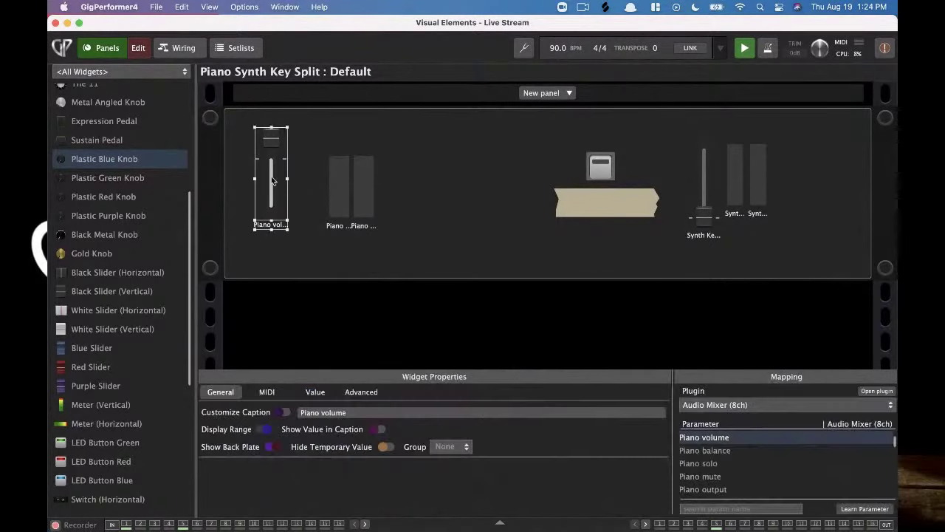
shift+click(700, 192)
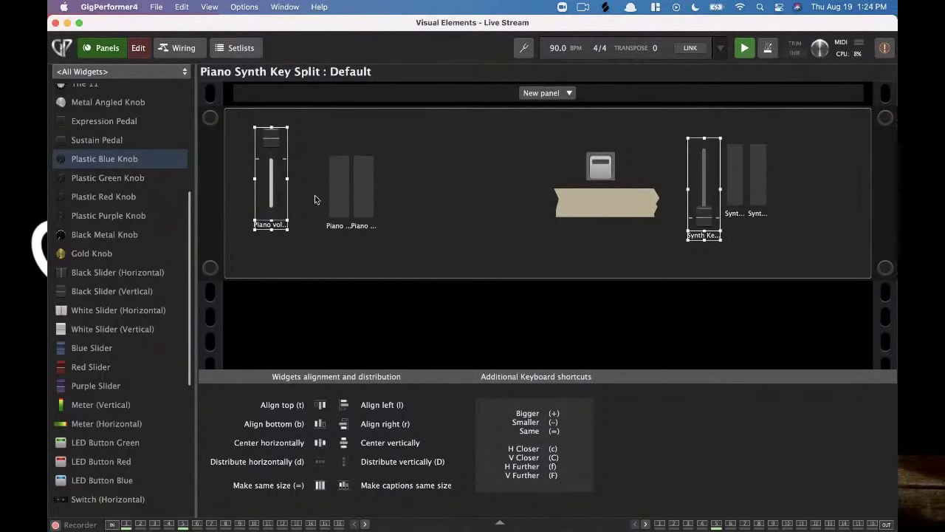
key(super+g)
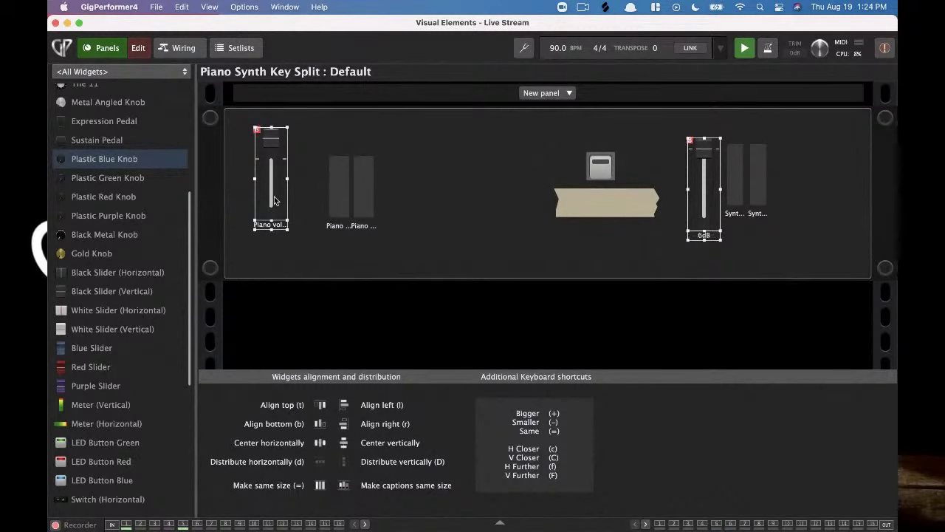
- Leave panel editing and move the grouped sliders using the Piano volume slider and the Synth Keys slider, ending below their middle
click(110, 53)
drag(288, 149, 274, 133)
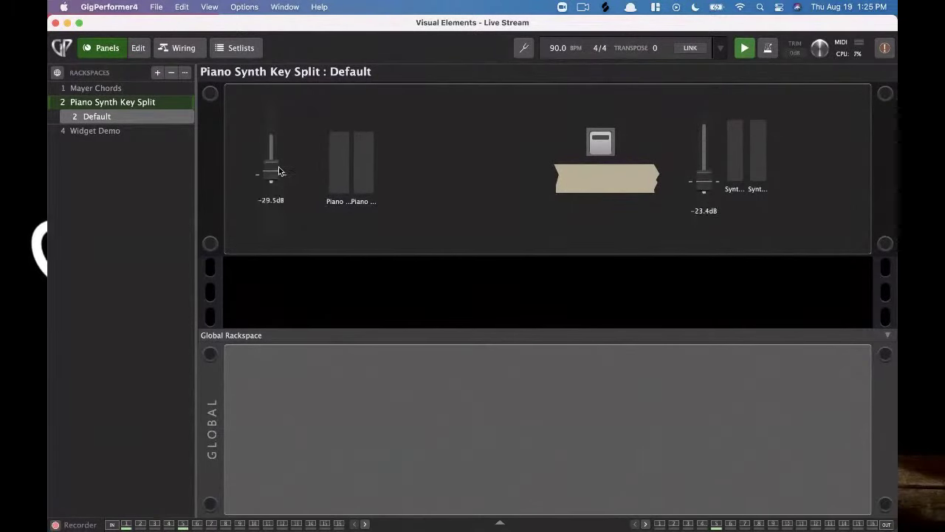
mouse_move(701, 190)
mouse_down()
mouse_move(701, 151)
mouse_move(700, 174)
mouse_up()
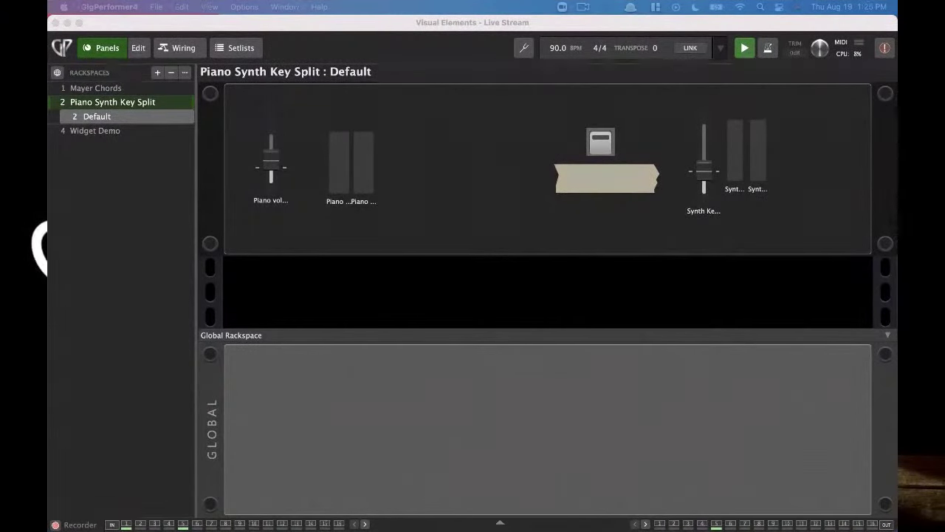
- Invert the Synth Keys volume slider's scaling curve vertically in panel editing, and return to the playable panel
click(140, 49)
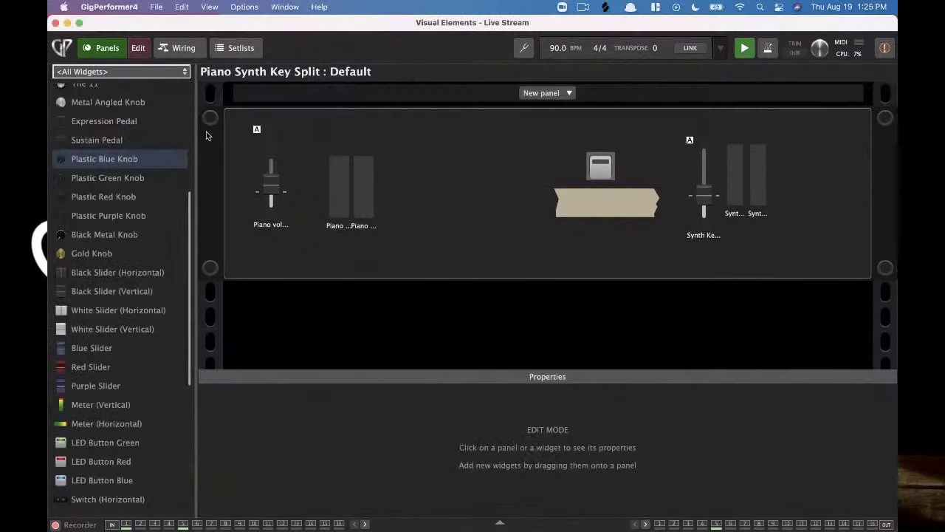
click(269, 153)
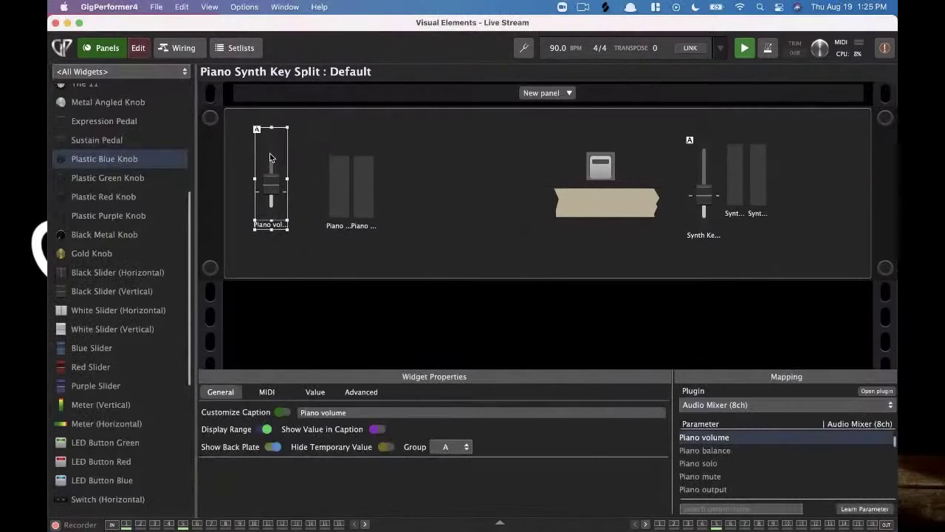
click(703, 175)
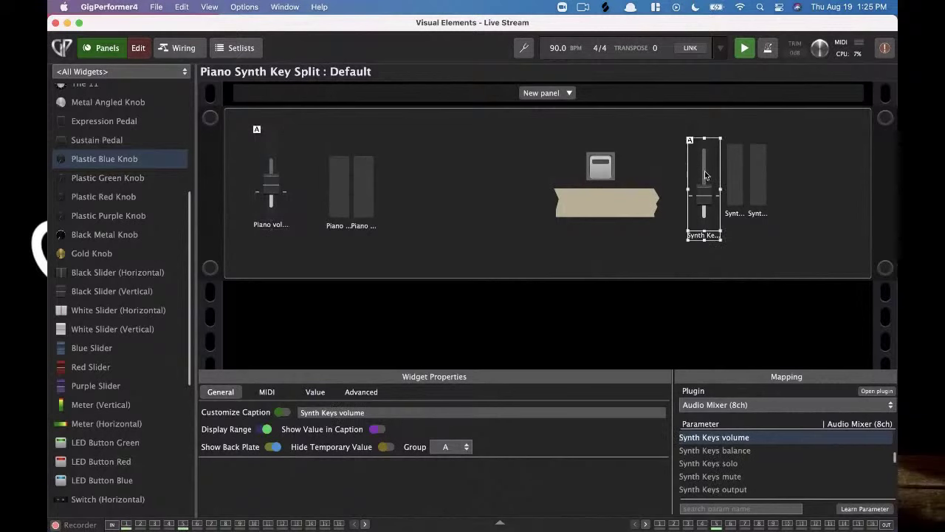
click(316, 391)
click(329, 416)
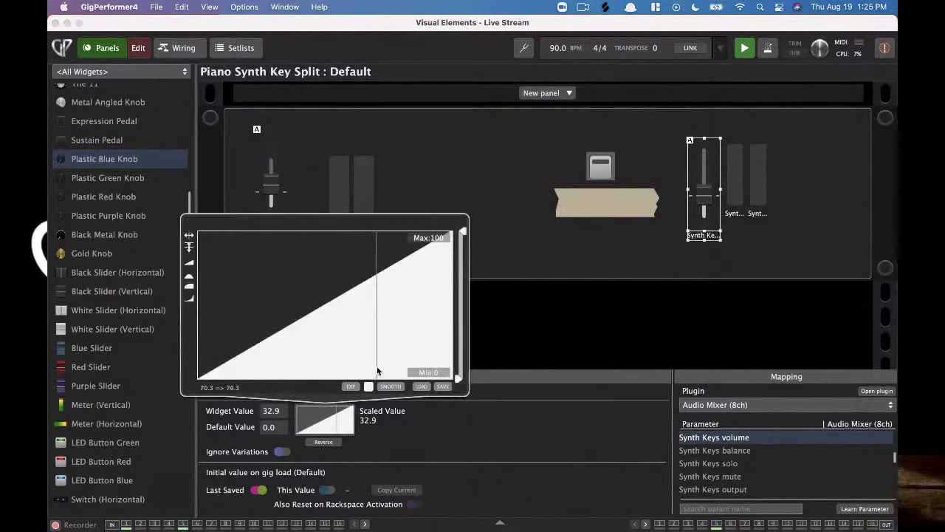
click(189, 246)
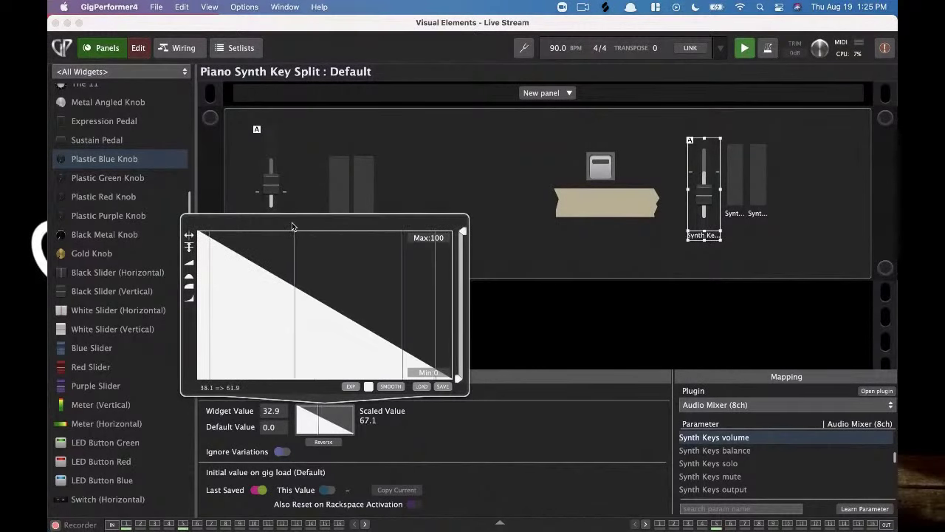
click(138, 61)
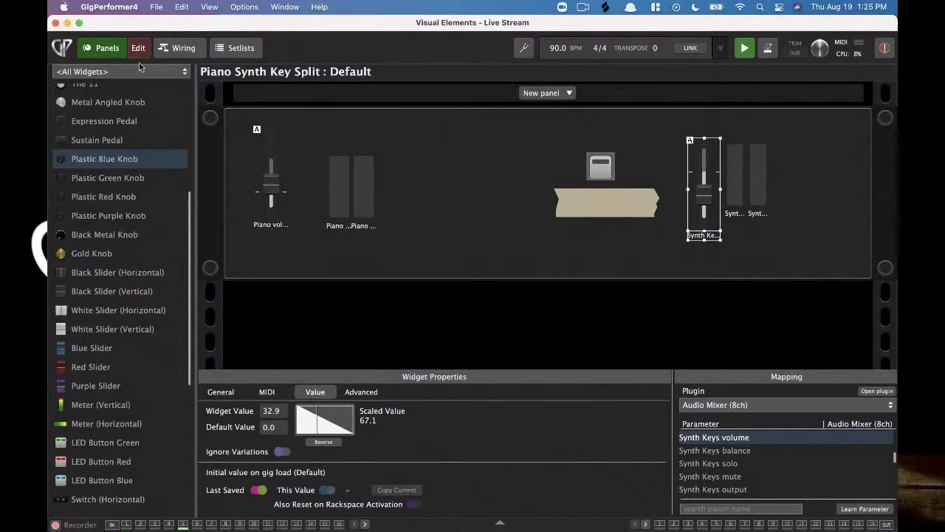
click(138, 51)
- Lower the Piano volume slider to its minimum and raise it again to near its top to test the inverse link
drag(266, 158, 300, 230)
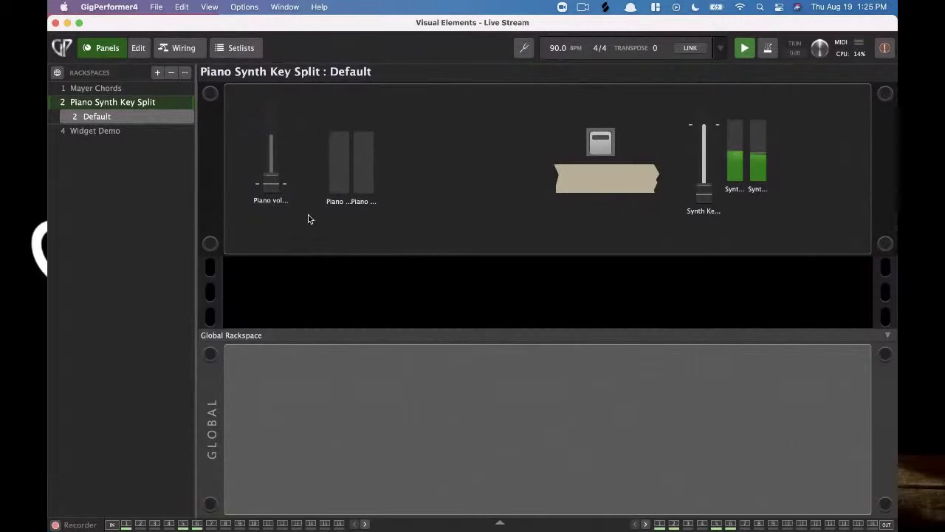
drag(271, 183, 265, 201)
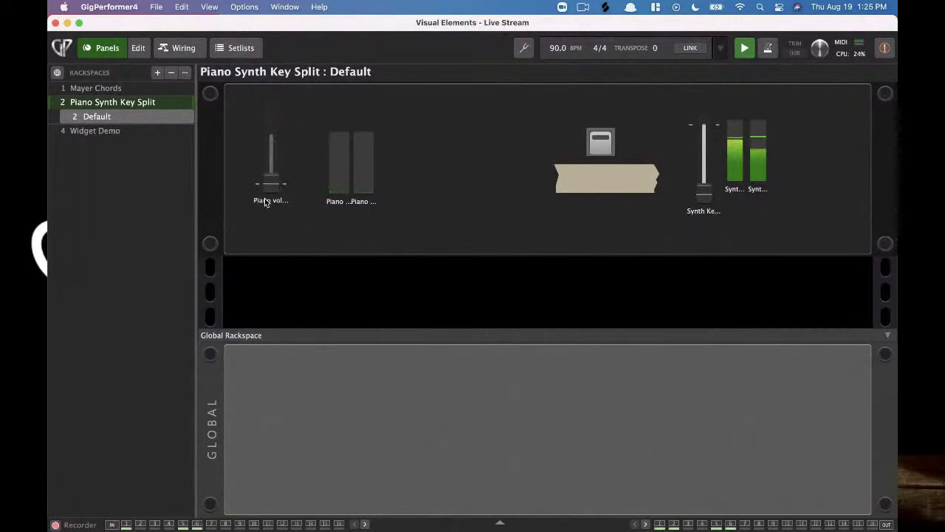
drag(268, 189, 253, 136)
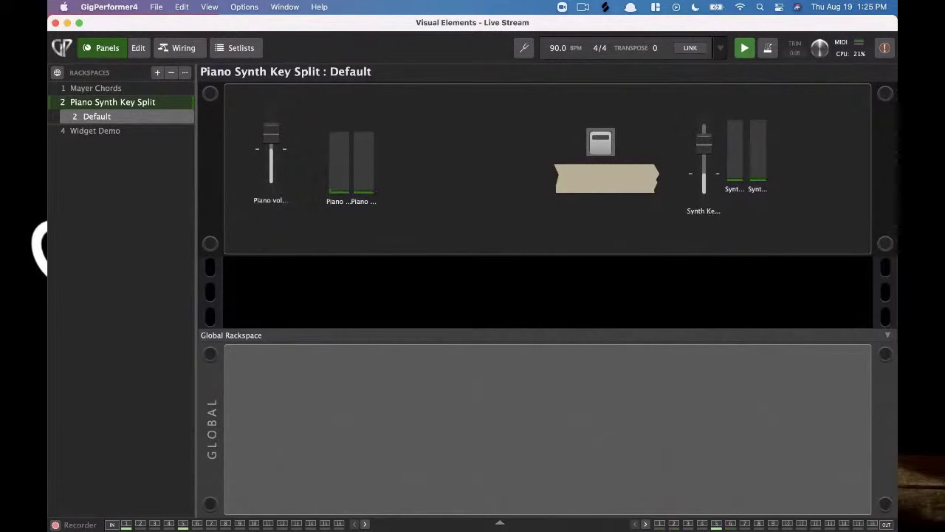
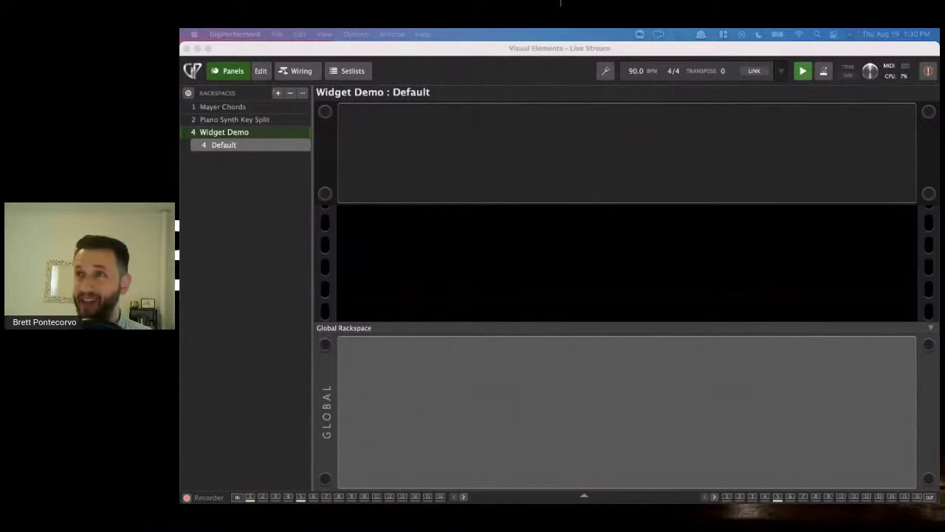
- Open the Widget Demo panel for editing and add a set of nine drawbars to its upper middle
key(super+e)
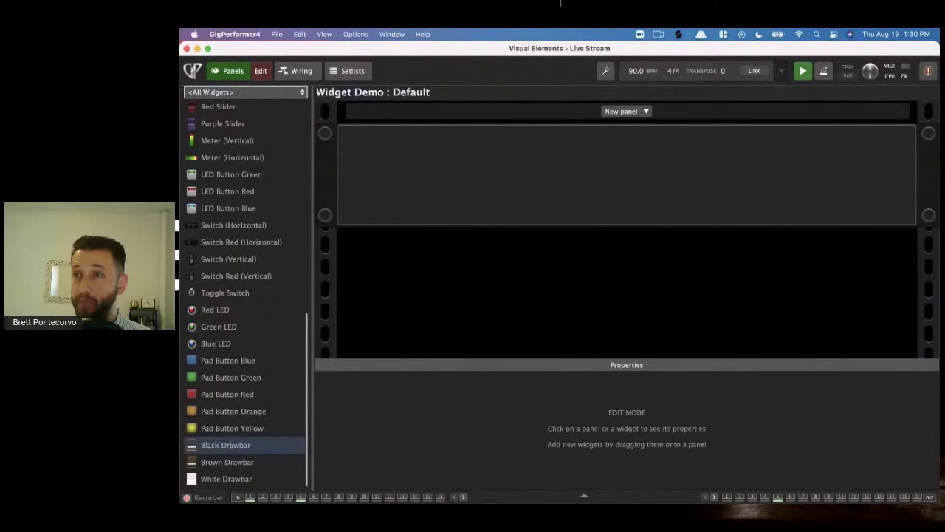
drag(236, 445, 524, 169)
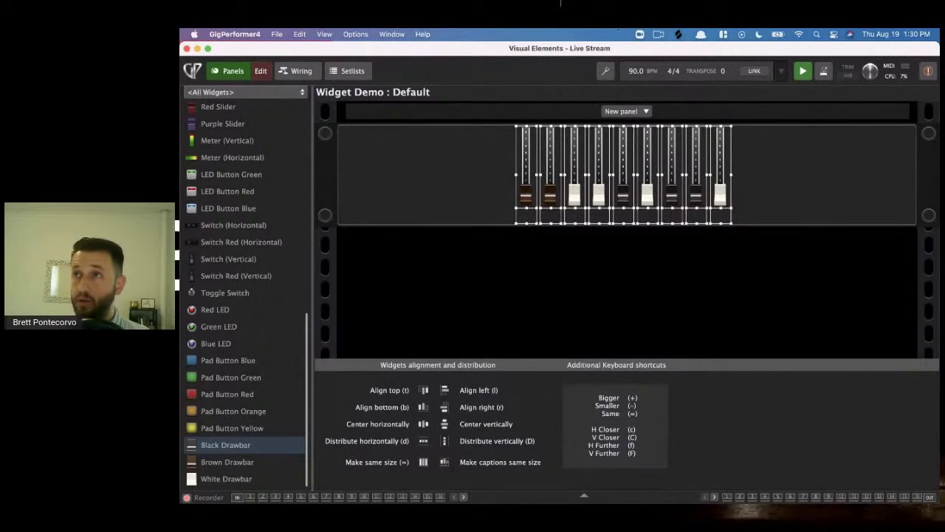
- Select the leftmost brown drawbar, inspect its scaling curve, and reverse the curve so its values rise instead of fall
key(super+e)
key(super+e)
click(525, 169)
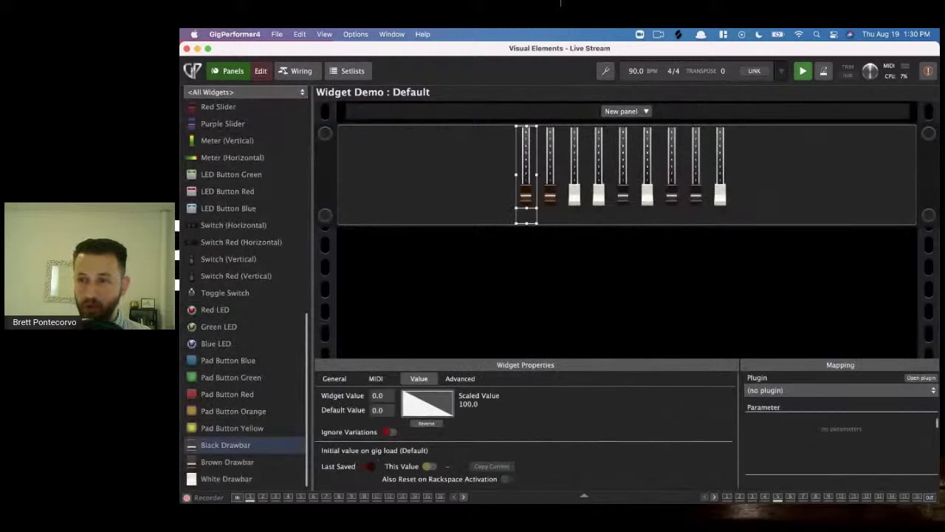
click(426, 417)
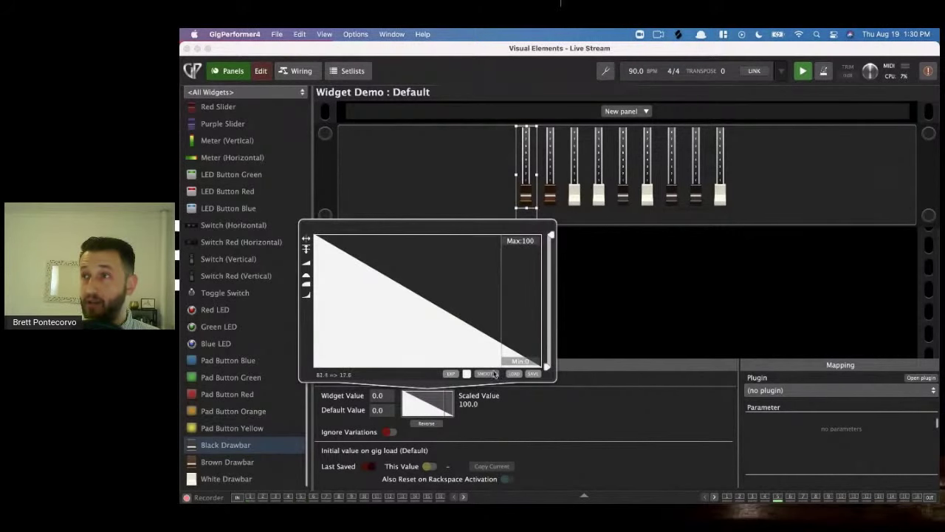
click(431, 424)
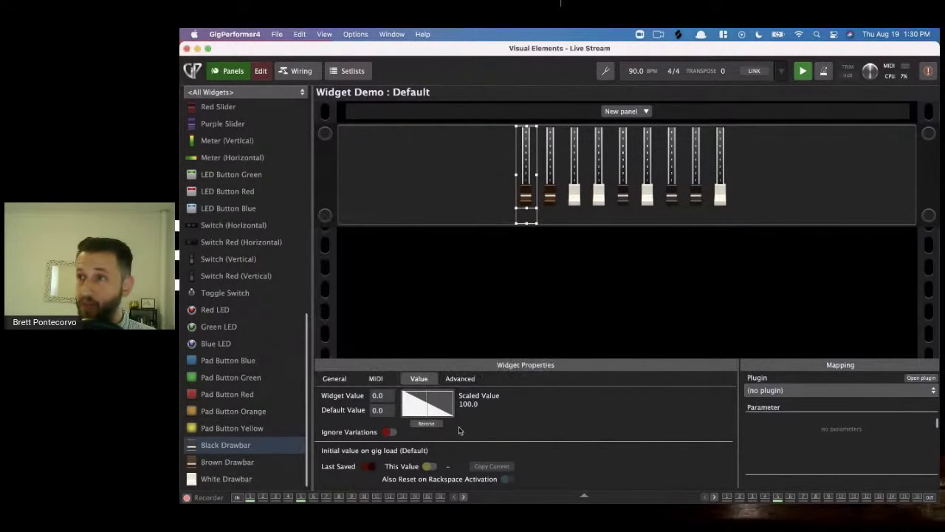
click(431, 424)
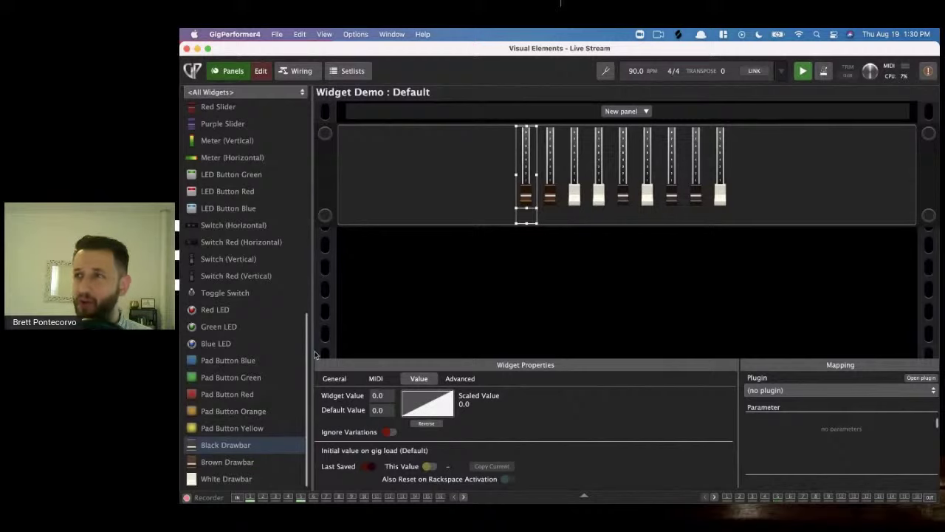
- Turn on inversion of incoming MIDI values for the leftmost brown drawbar
click(374, 379)
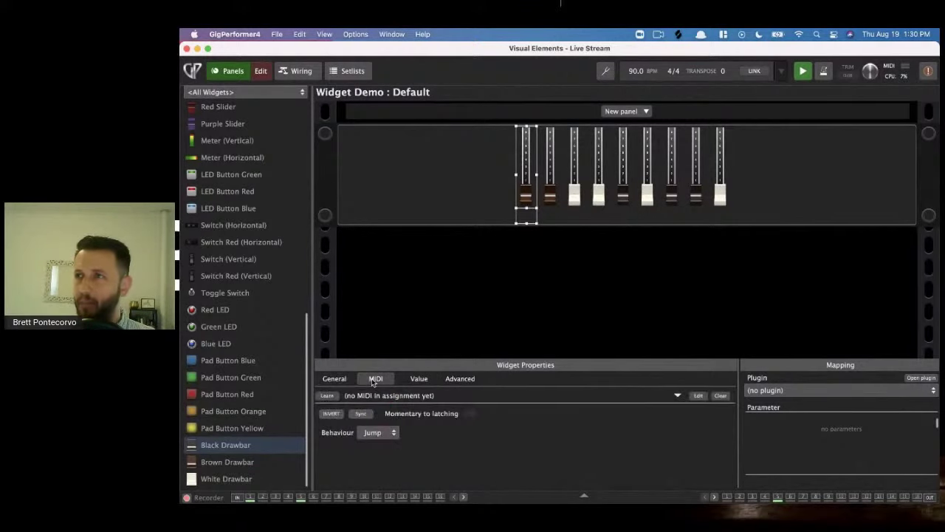
click(335, 416)
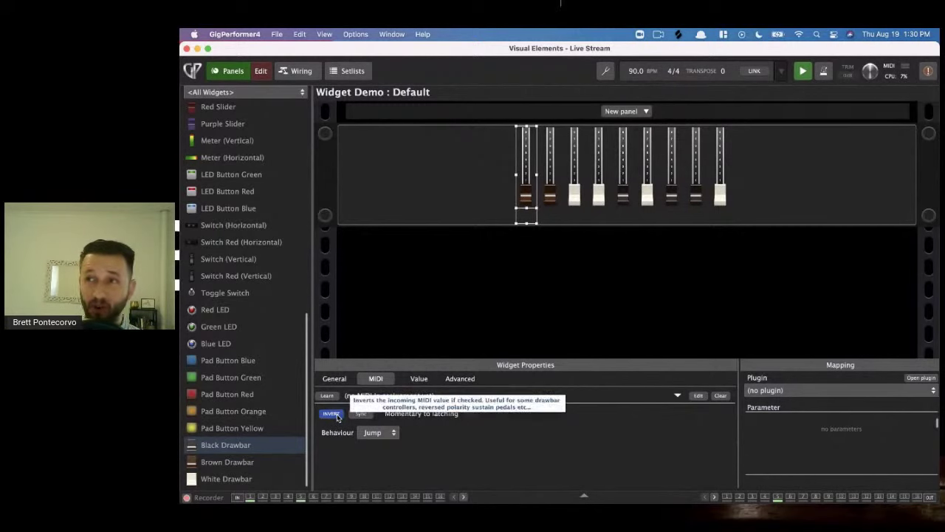
click(336, 415)
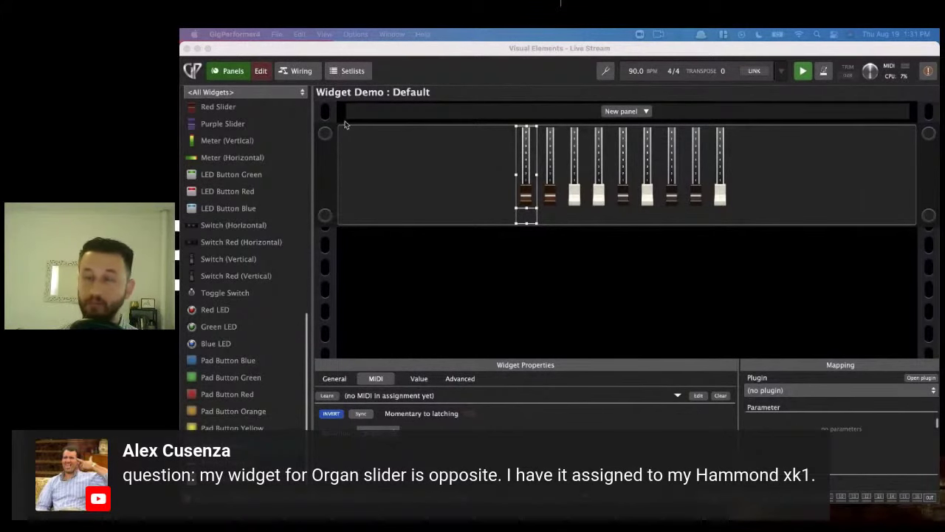
- Leave panel editing on the Widget Demo and switch to the Mayer Chords rackspace
click(391, 230)
click(302, 70)
click(260, 71)
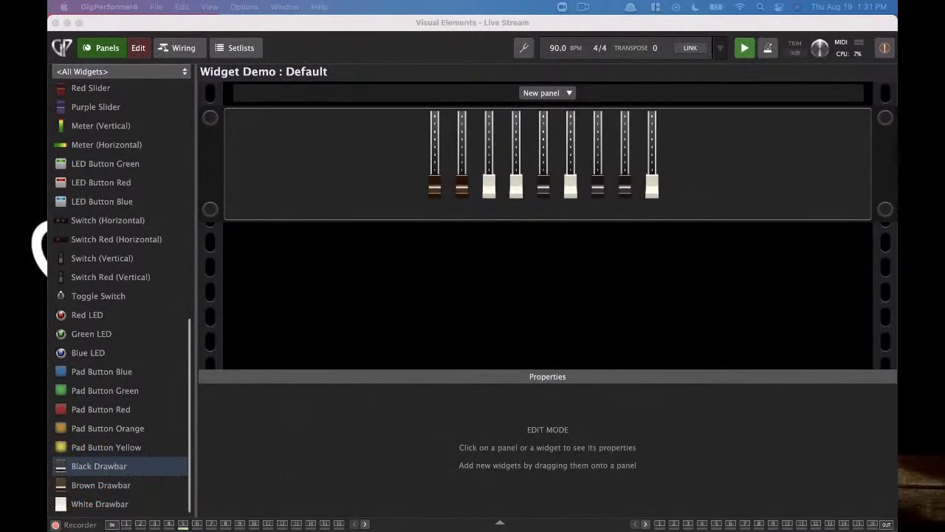
click(134, 51)
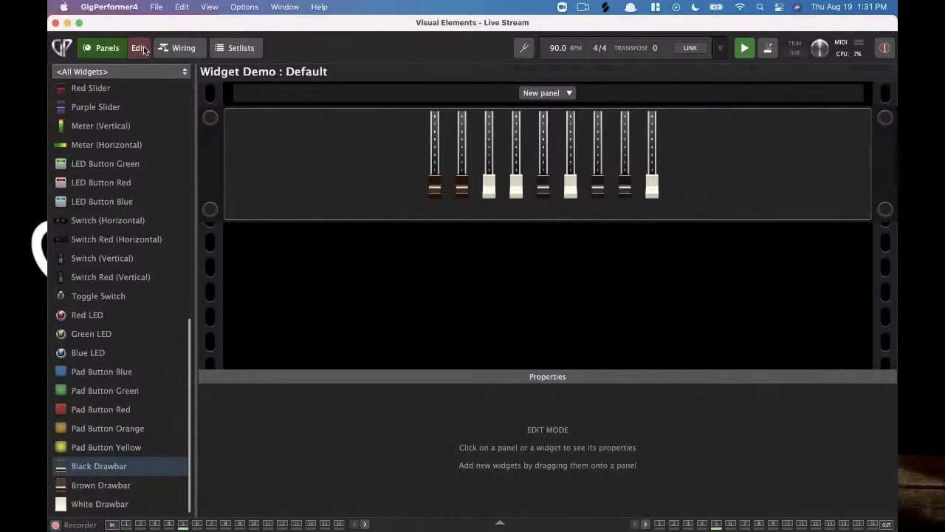
click(135, 48)
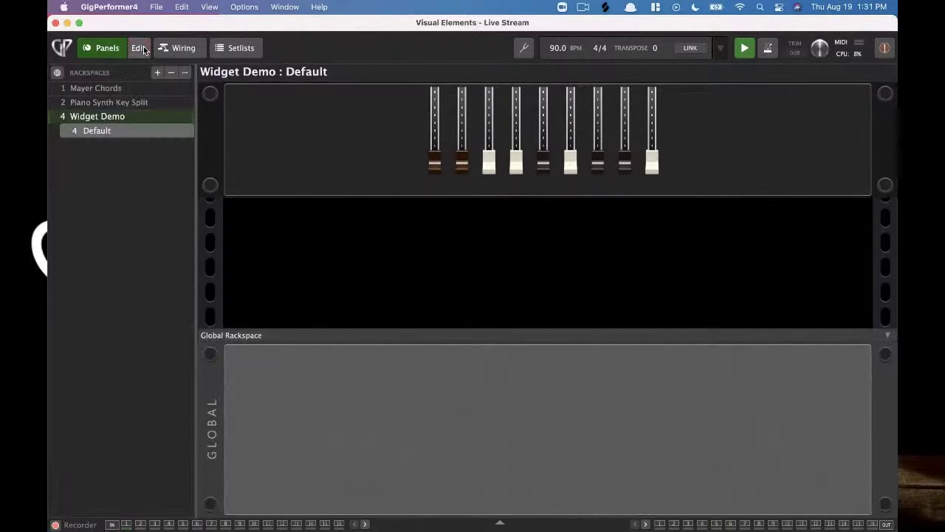
click(95, 88)
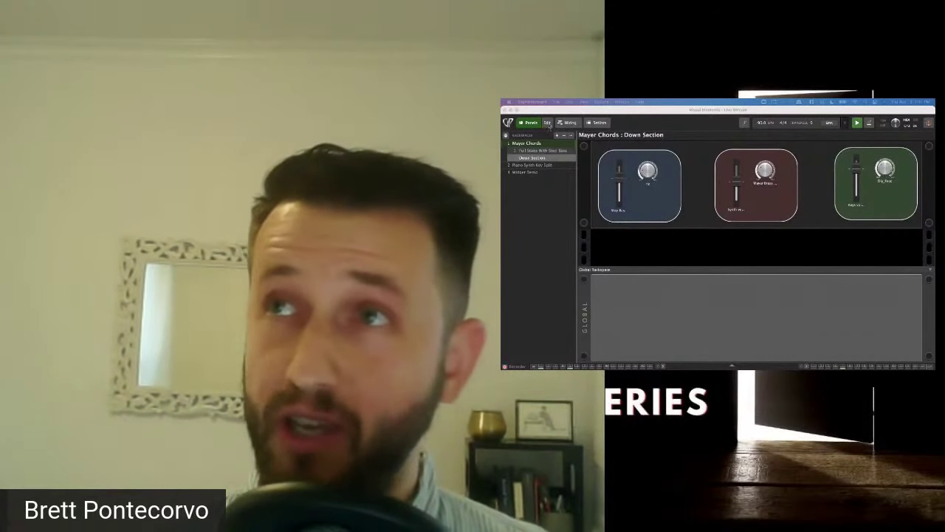
key(super+e)
click(648, 189)
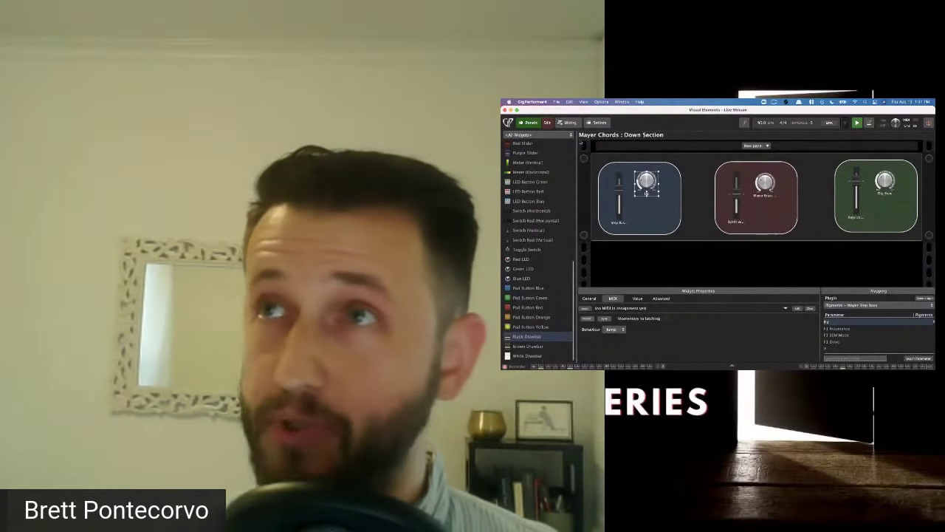
click(548, 123)
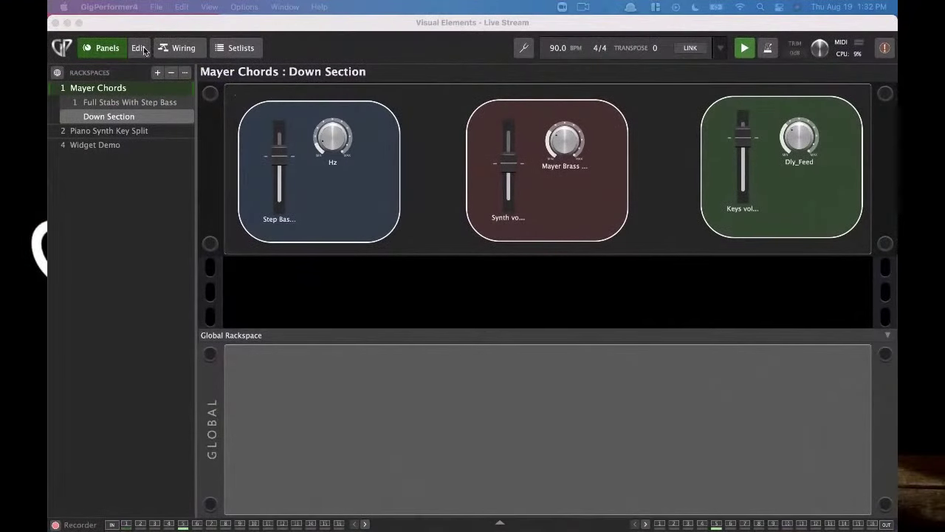
- Open the Pigments plugin mapped to the blue block's Hz knob, raise Filter 1's Cutoff to check the link, and close the plugin
click(140, 48)
click(332, 161)
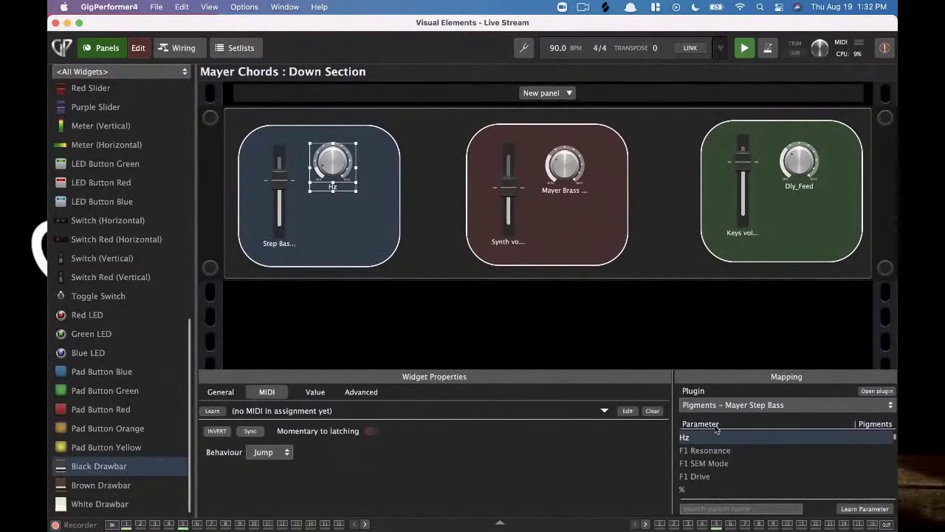
click(878, 392)
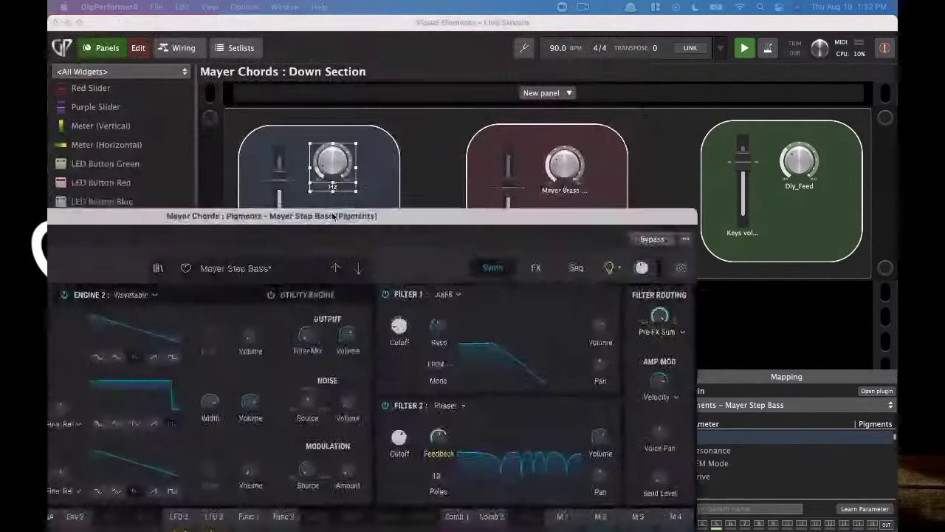
drag(438, 217, 573, 258)
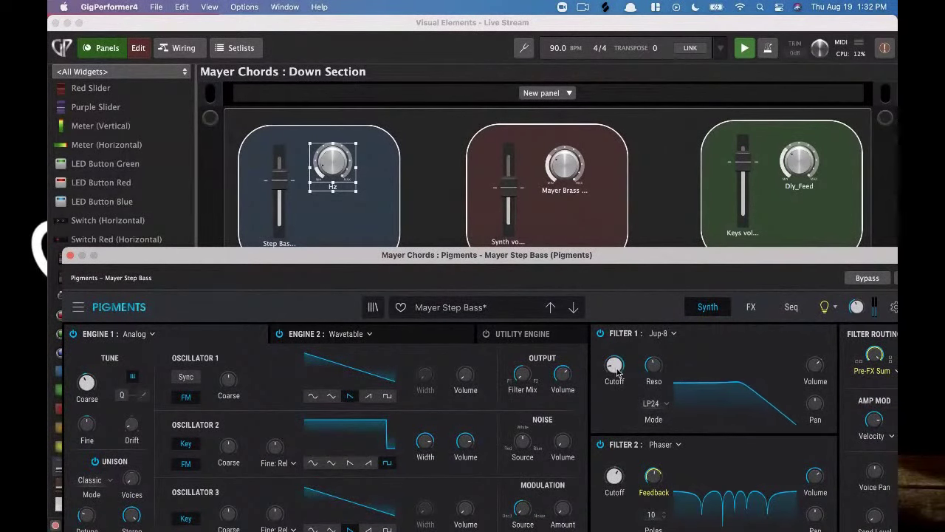
drag(613, 369, 628, 357)
drag(324, 257, 452, 214)
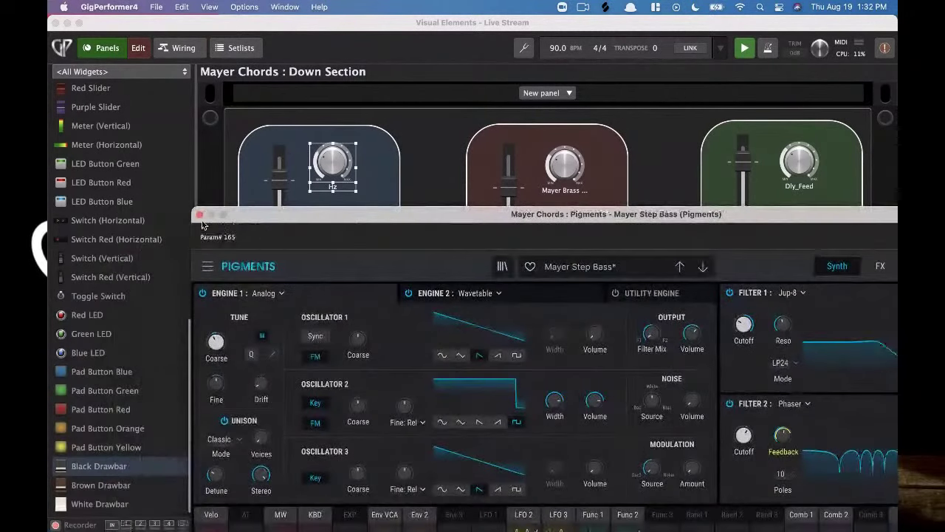
click(199, 212)
- Lower the maximum of the Hz knob's scaling curve to 31.23 and return to the playable panel
click(313, 393)
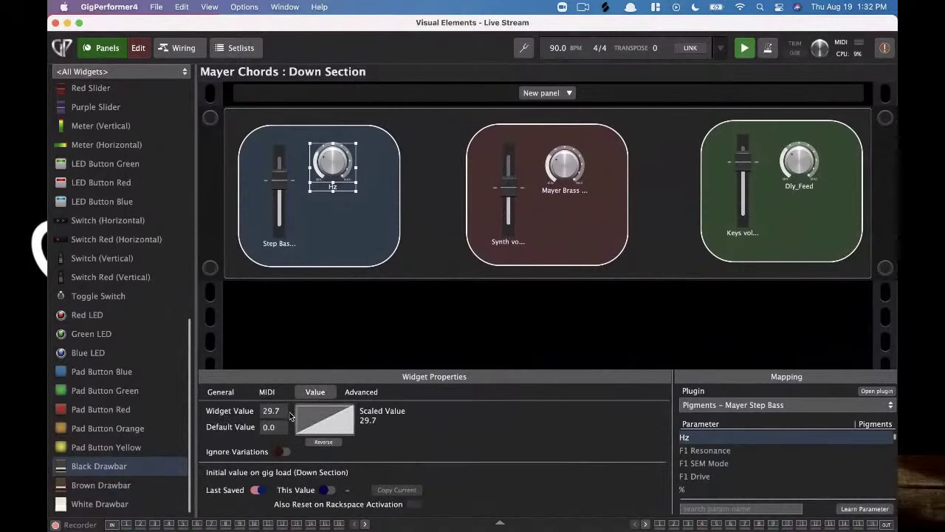
click(333, 427)
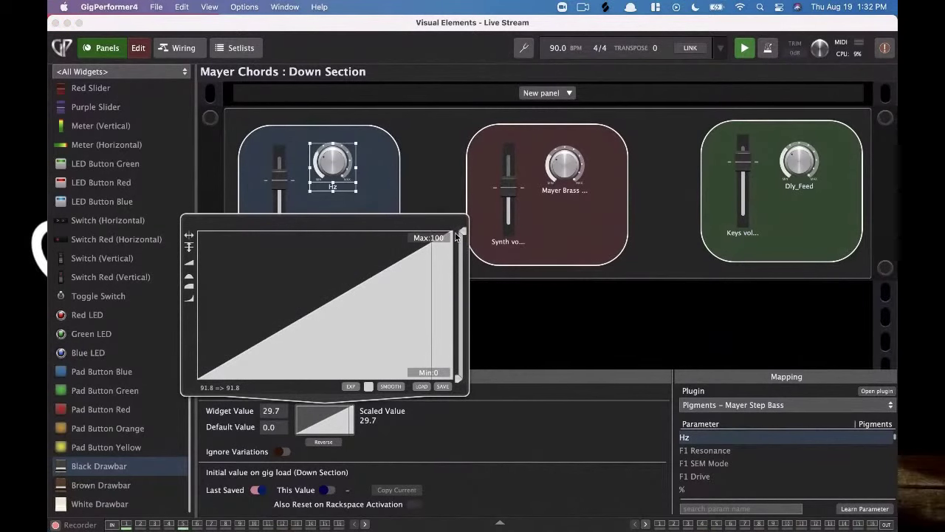
drag(462, 234, 461, 336)
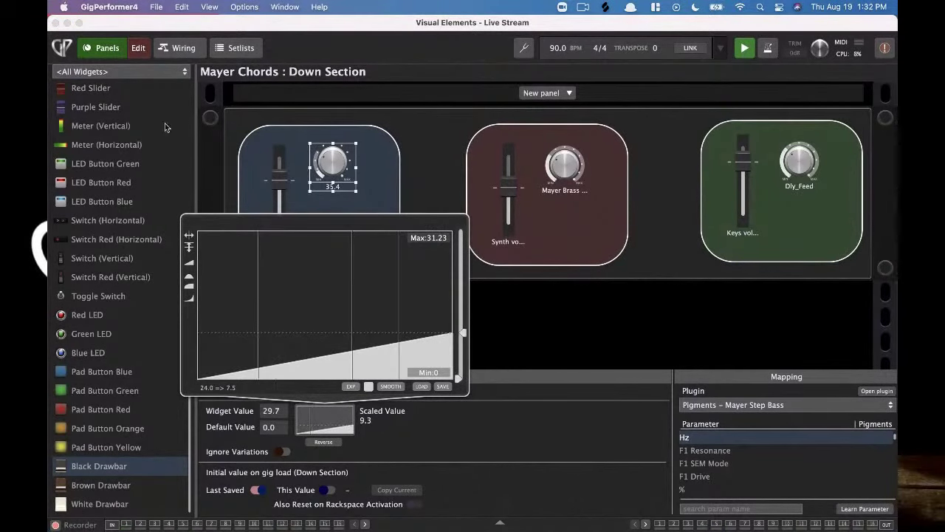
click(138, 48)
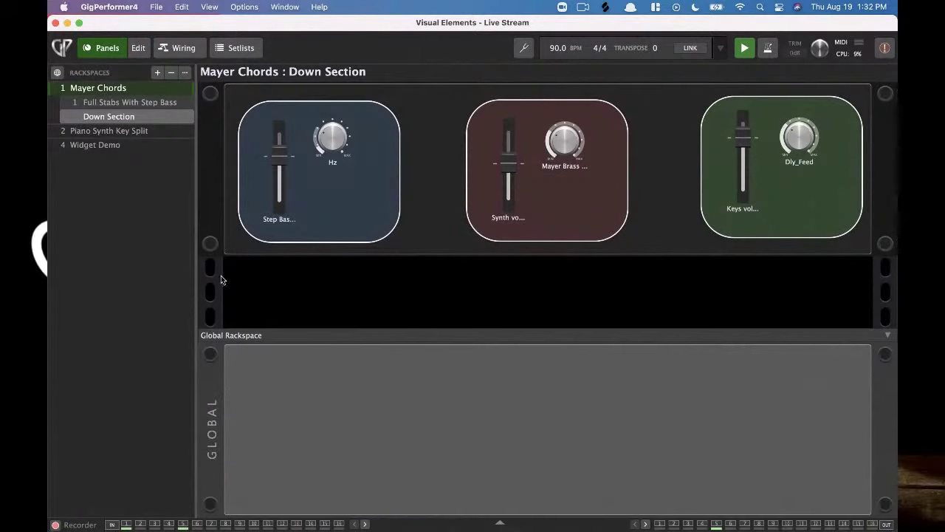
- Test the reduced range by turning up the Hz knob on the panel and adjusting Filter 1's Cutoff in the Pigments plugin window
mouse_move(337, 144)
mouse_down()
mouse_move(327, 106)
mouse_move(344, 134)
mouse_move(338, 124)
mouse_move(344, 226)
mouse_move(338, 52)
mouse_move(369, 248)
mouse_move(320, 137)
mouse_move(351, 139)
mouse_up()
click(138, 48)
click(313, 174)
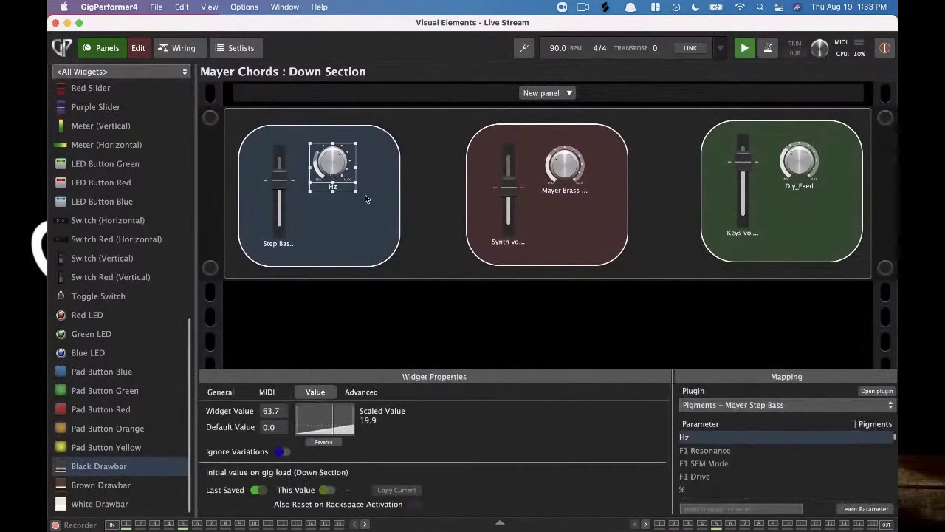
click(877, 390)
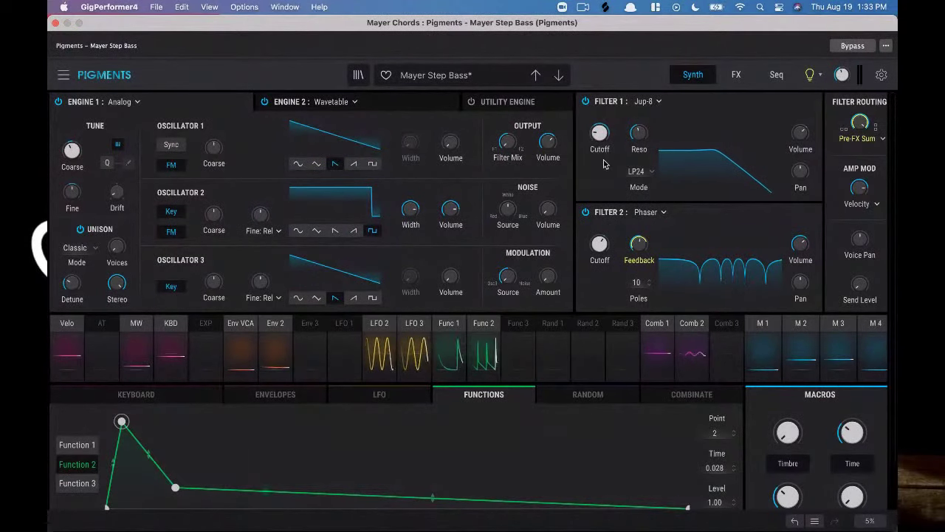
drag(600, 136, 613, 125)
scroll(613, 125, up, 3)
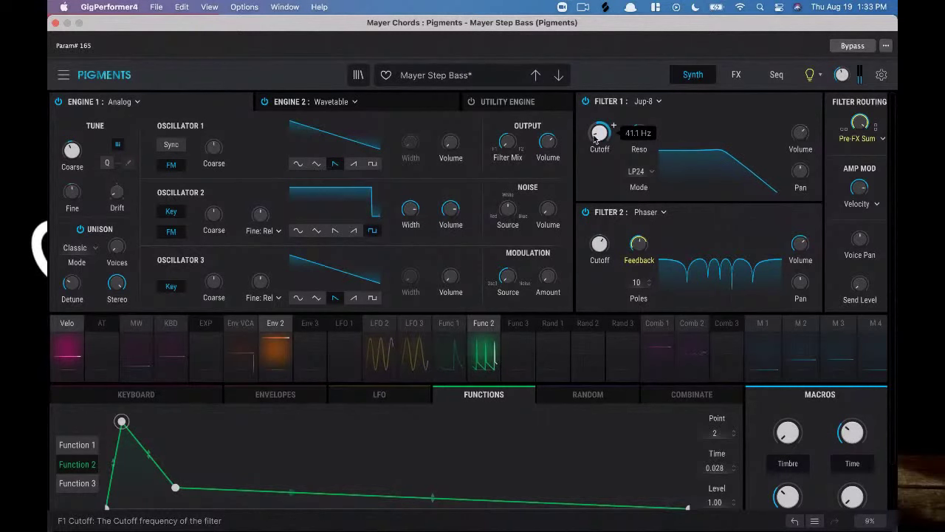
click(55, 23)
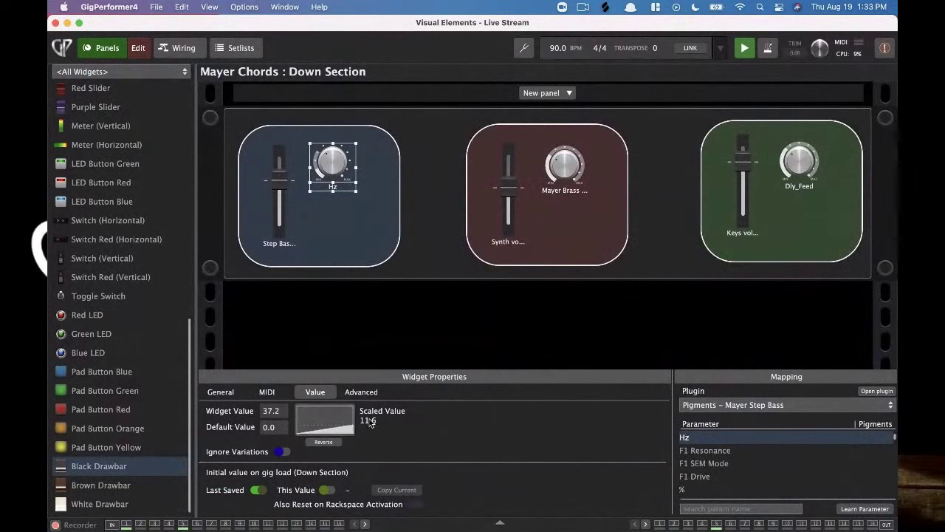
- Raise the minimum of the Hz knob's scaling curve slightly above zero and turn the knob on the playable panel to test it
click(332, 422)
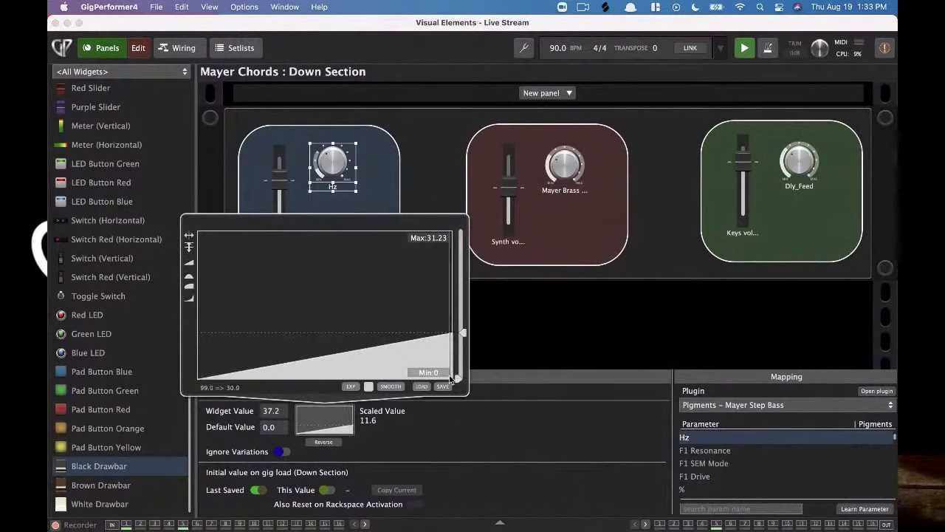
drag(457, 373, 462, 362)
click(394, 177)
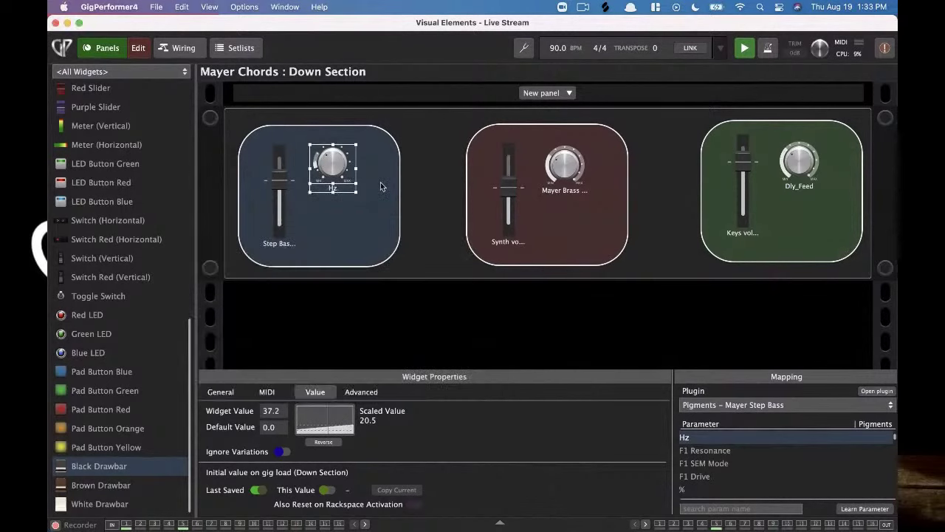
drag(321, 140, 334, 153)
drag(342, 194, 345, 65)
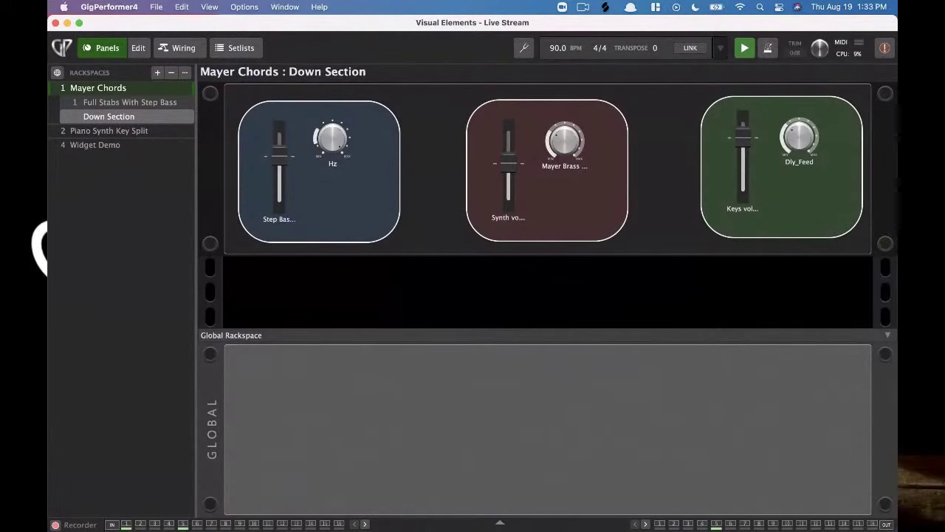
- Select the Step Bass volume slider in panel editing and change its MIDI assignment to controller 1.1
click(135, 52)
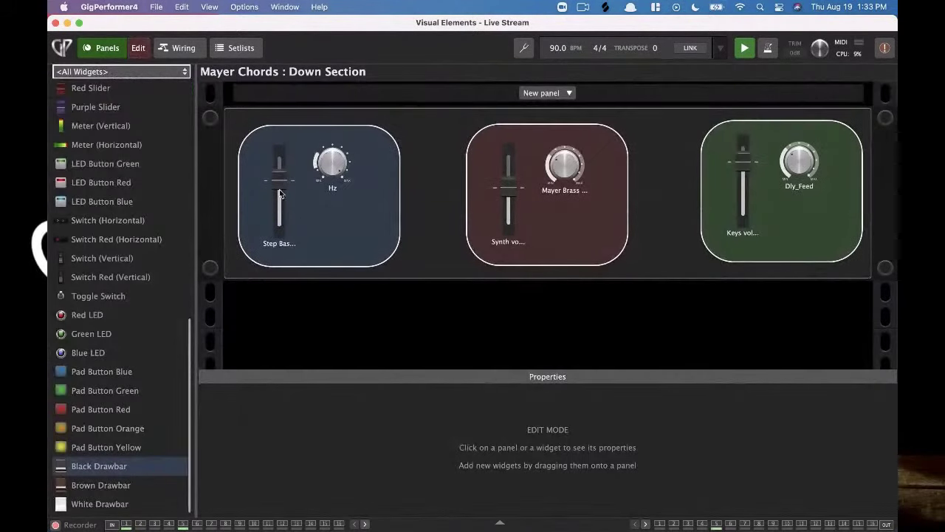
click(279, 216)
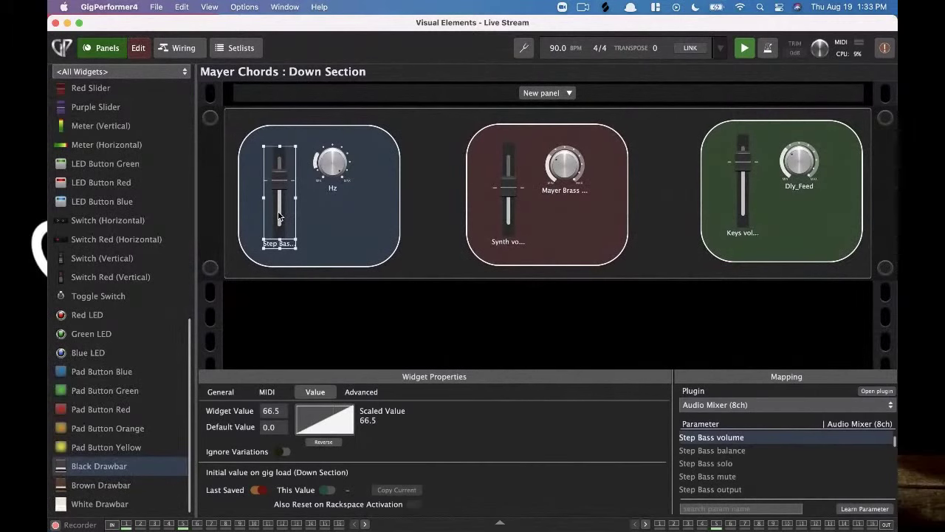
click(278, 391)
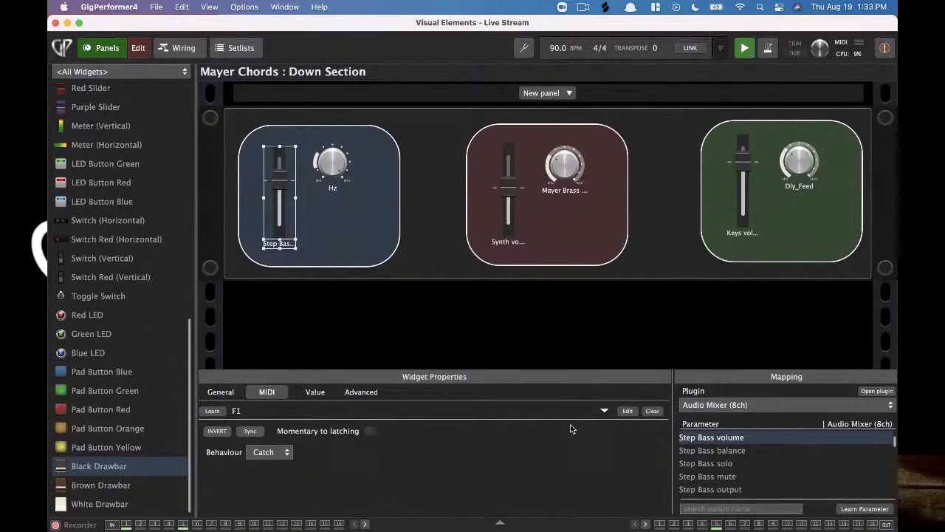
click(605, 411)
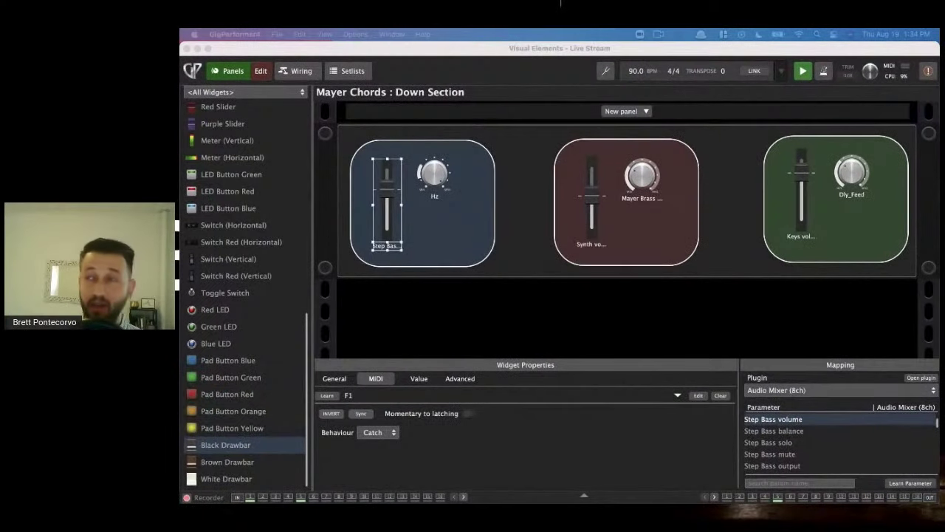
click(677, 395)
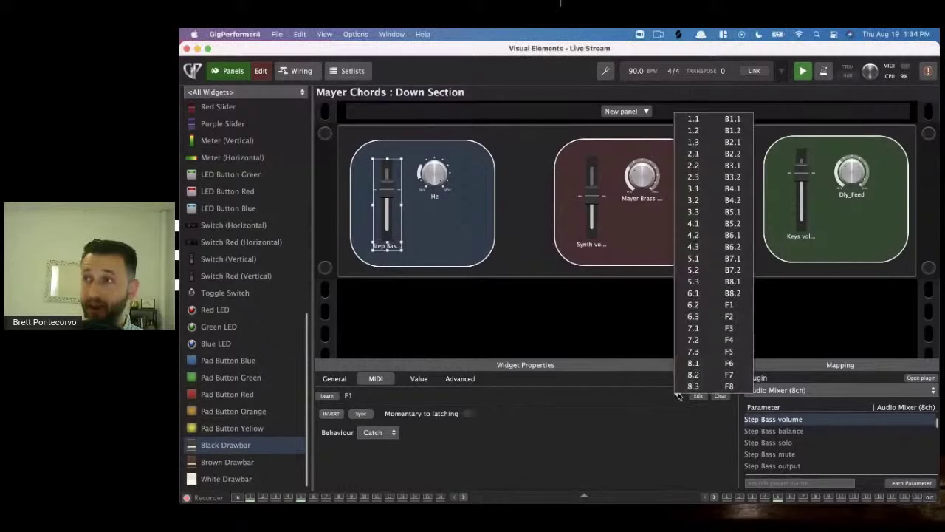
click(694, 119)
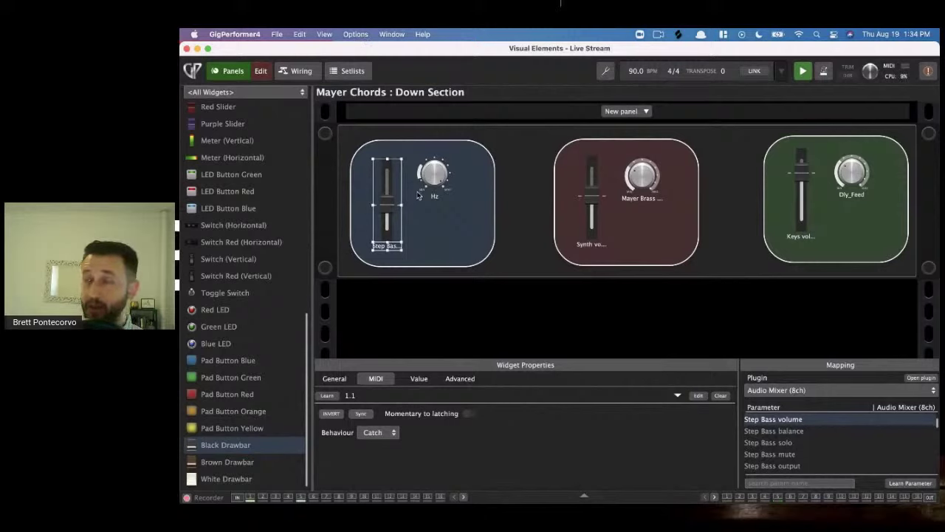
- Start MIDI learn for the Step Bass volume slider
click(327, 396)
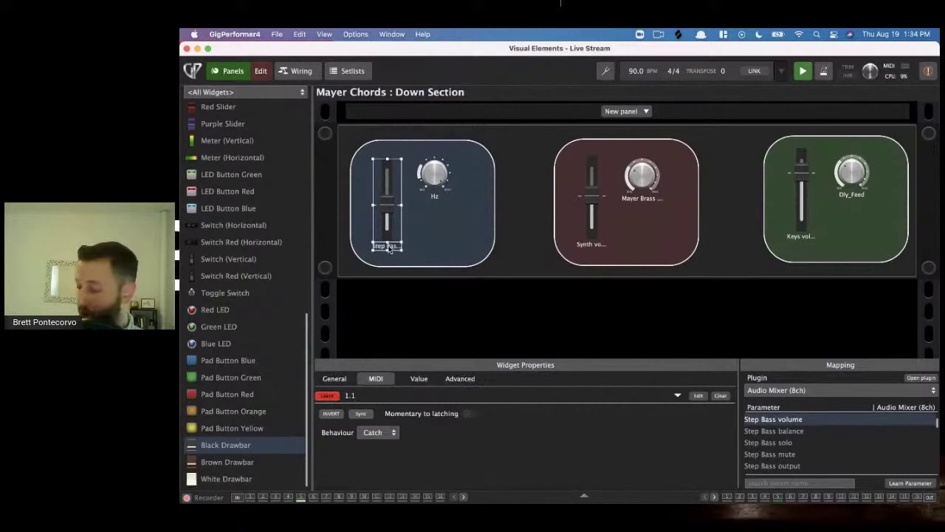